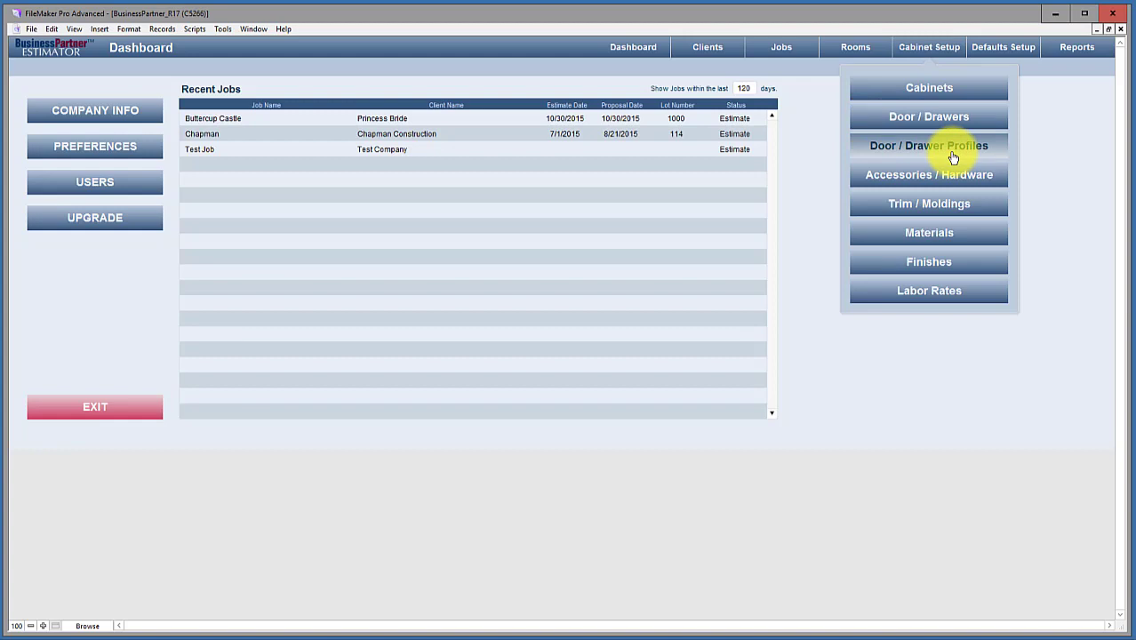
# Step: Open the cabinet setup list of doors and drawers and clear all its filters to show every record
pyautogui.click(953, 117)
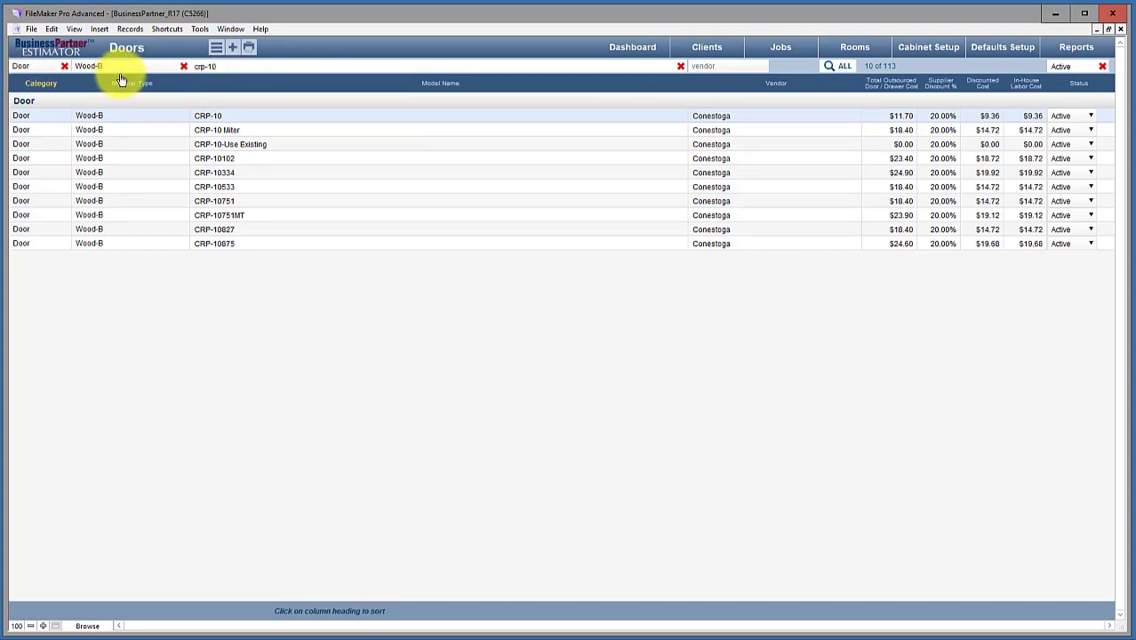
pyautogui.click(64, 68)
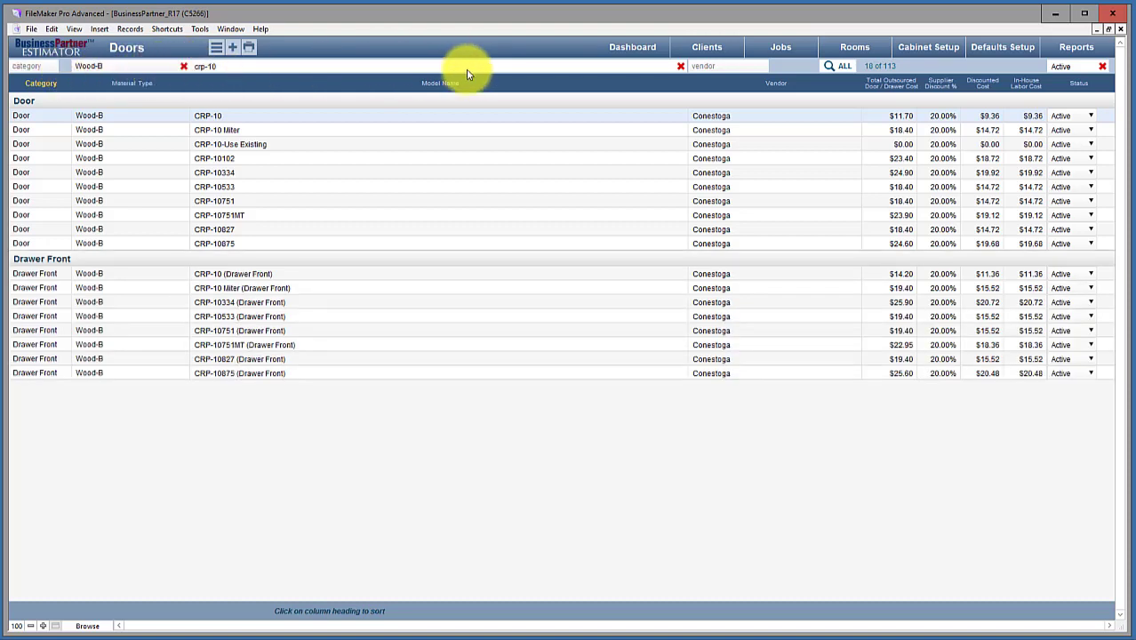
pyautogui.click(842, 68)
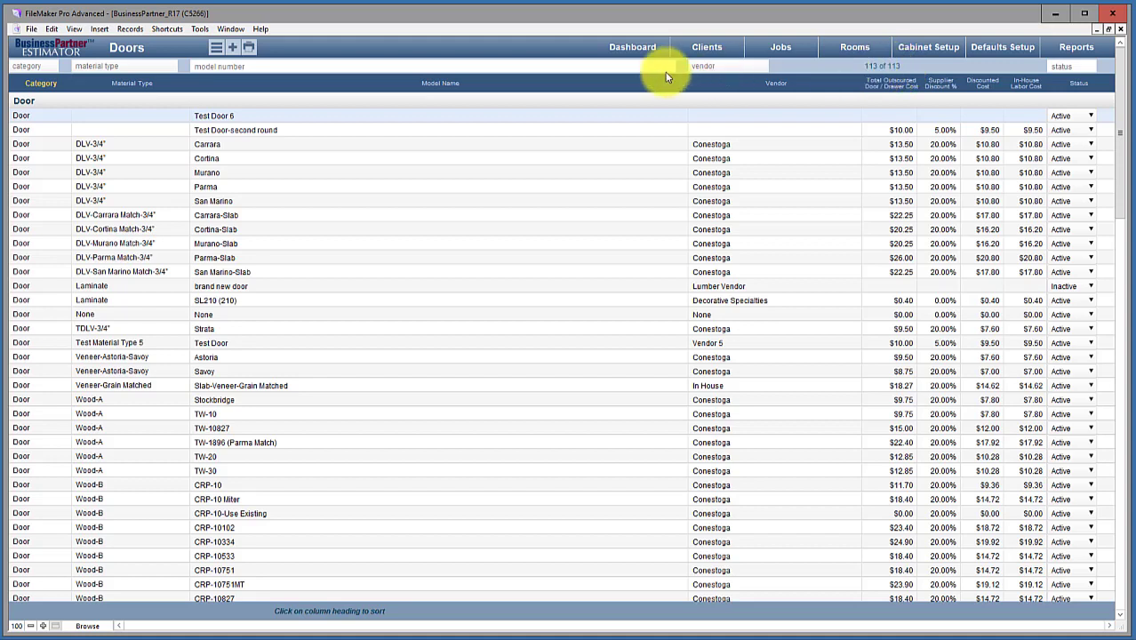
# Step: Filter the list to category Door, material type Wood-B and vendor Conestoga
pyautogui.click(29, 68)
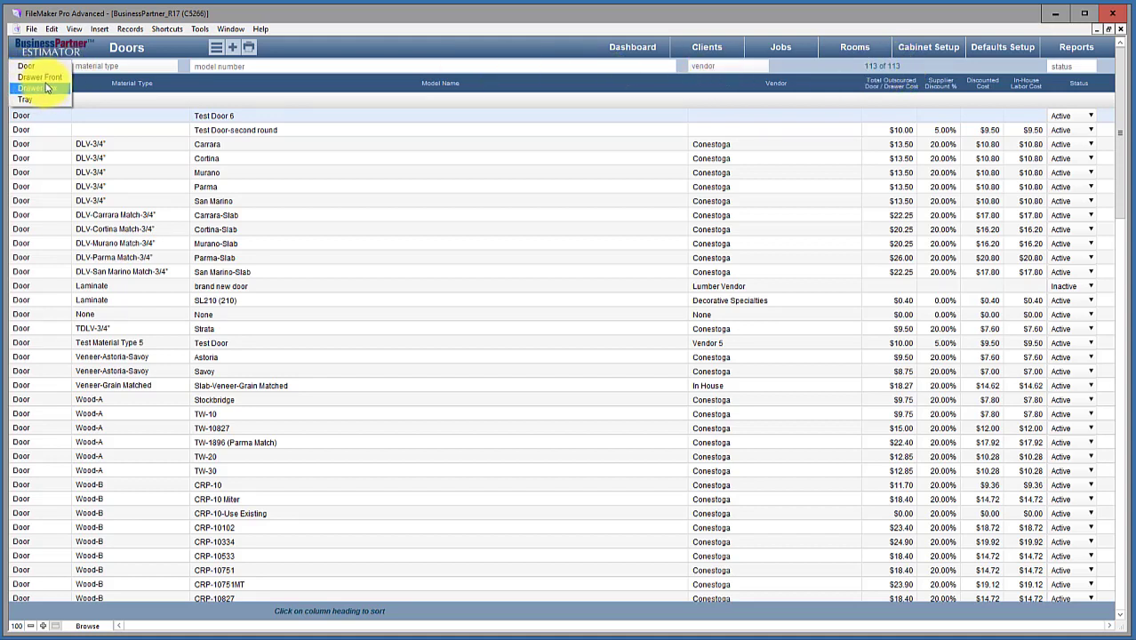
pyautogui.click(29, 65)
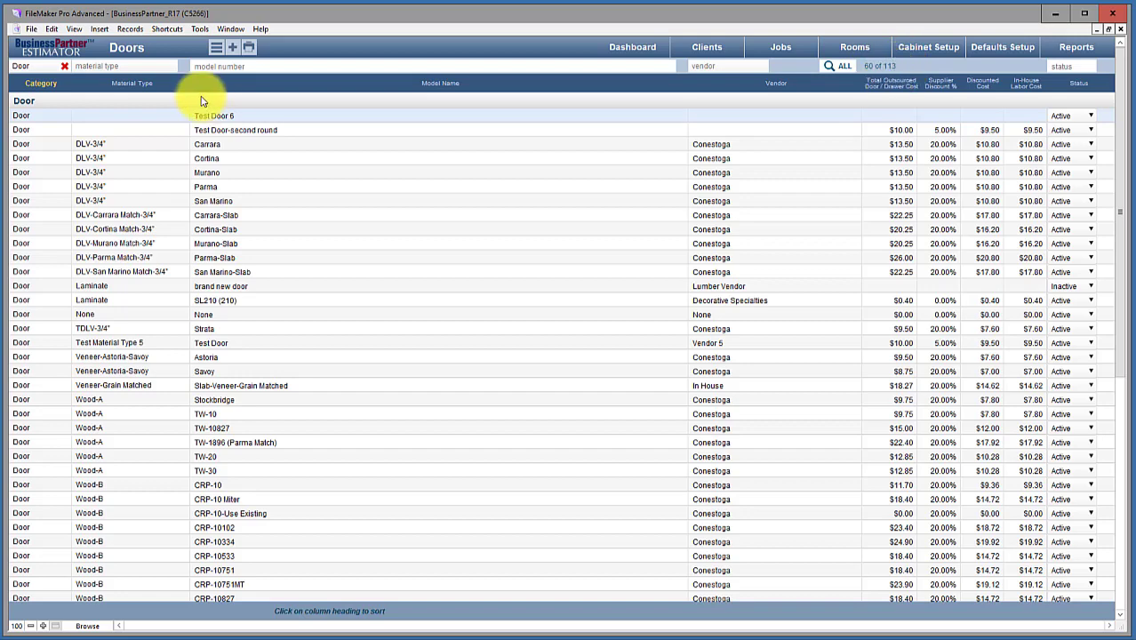
pyautogui.click(121, 70)
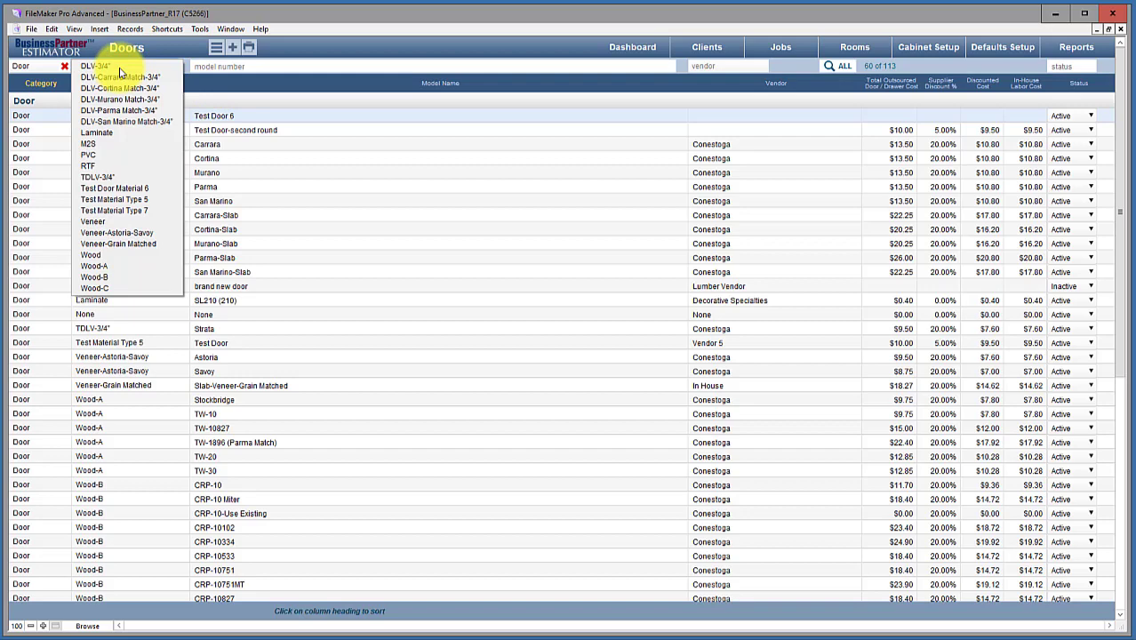
pyautogui.click(90, 277)
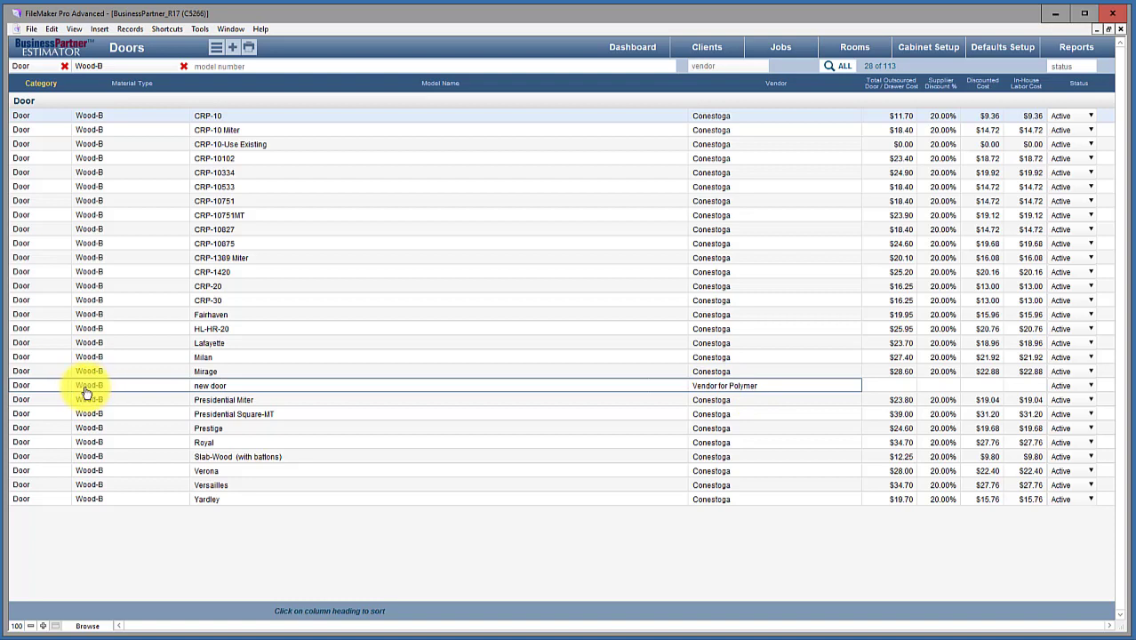
pyautogui.click(717, 67)
pyautogui.click(720, 75)
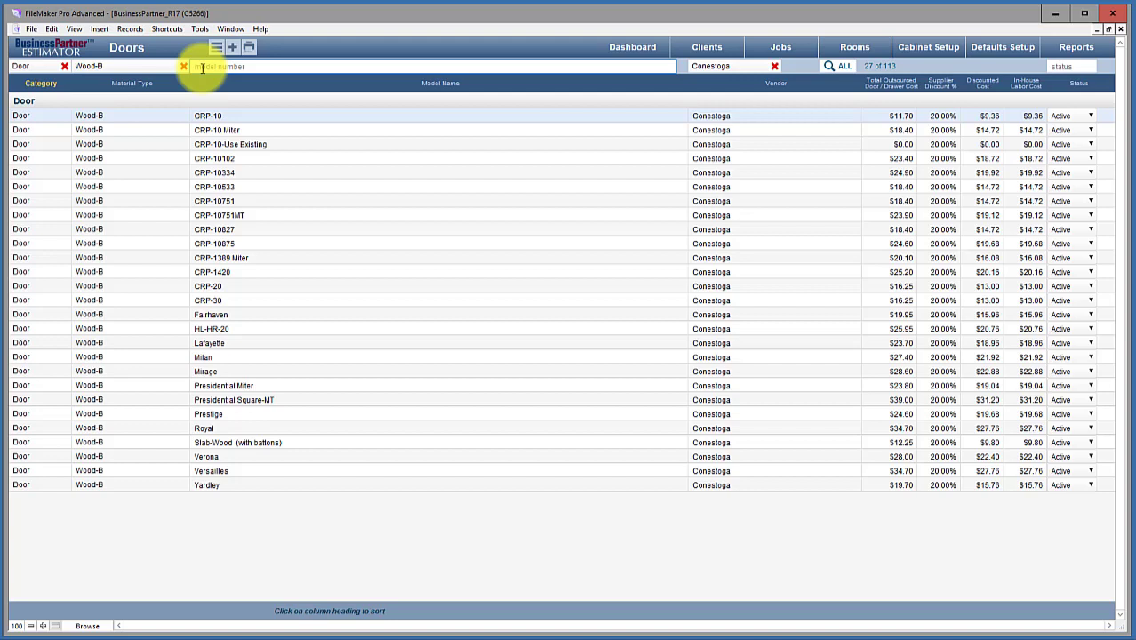
# Step: Narrow the filtered doors by model number crp-10, briefly trying crp-107 before going back to crp-10
pyautogui.write('c')
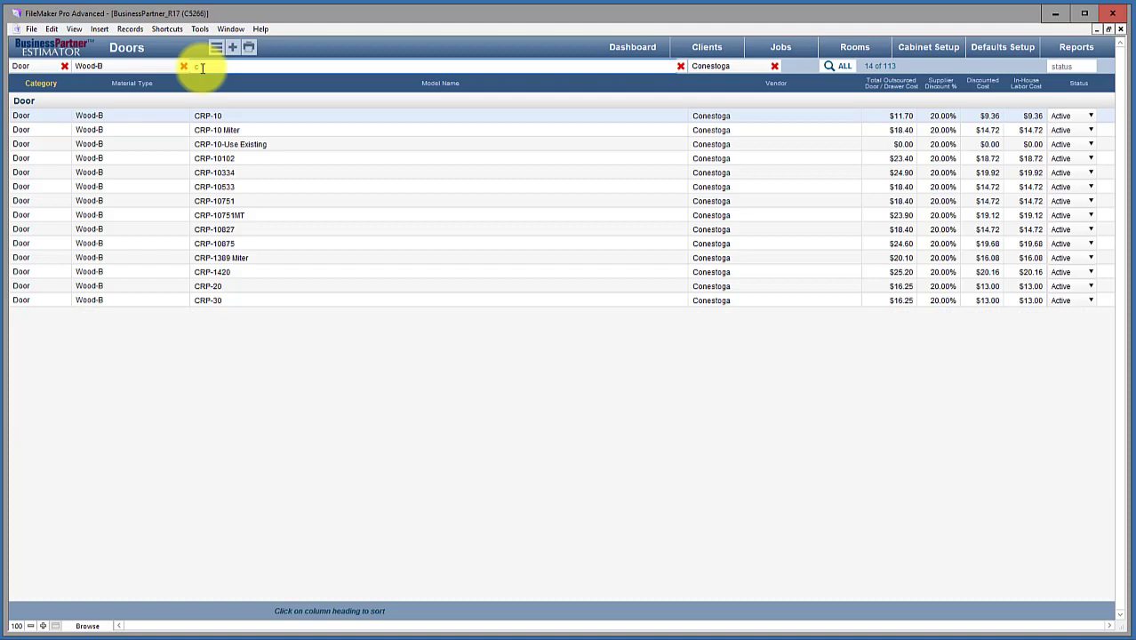
pyautogui.write('r')
pyautogui.write('p-1')
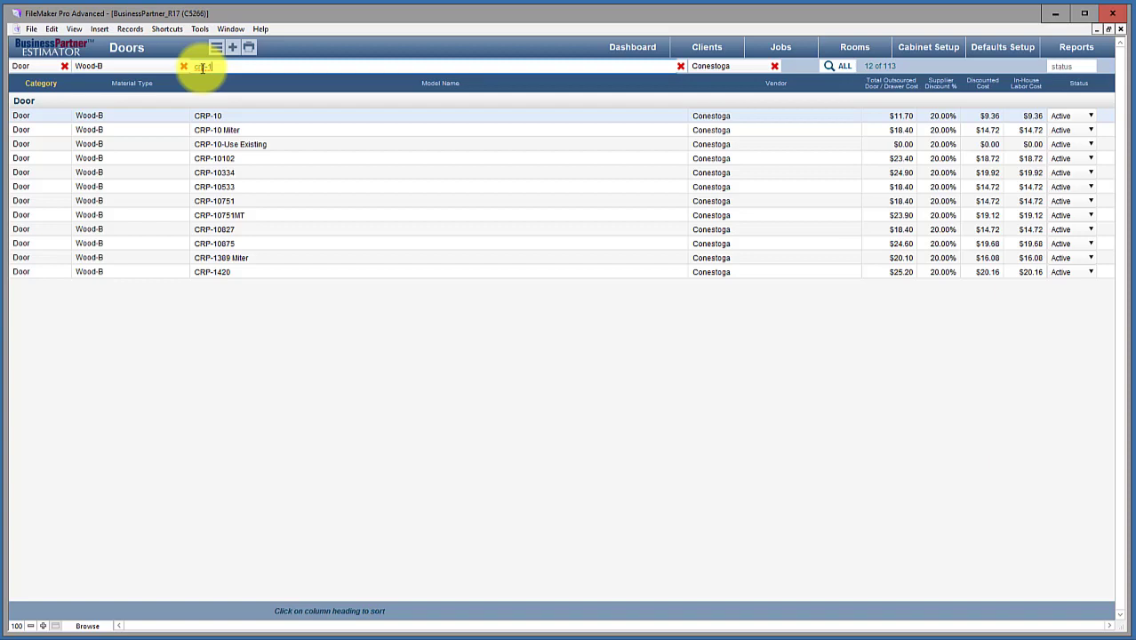
pyautogui.write('0')
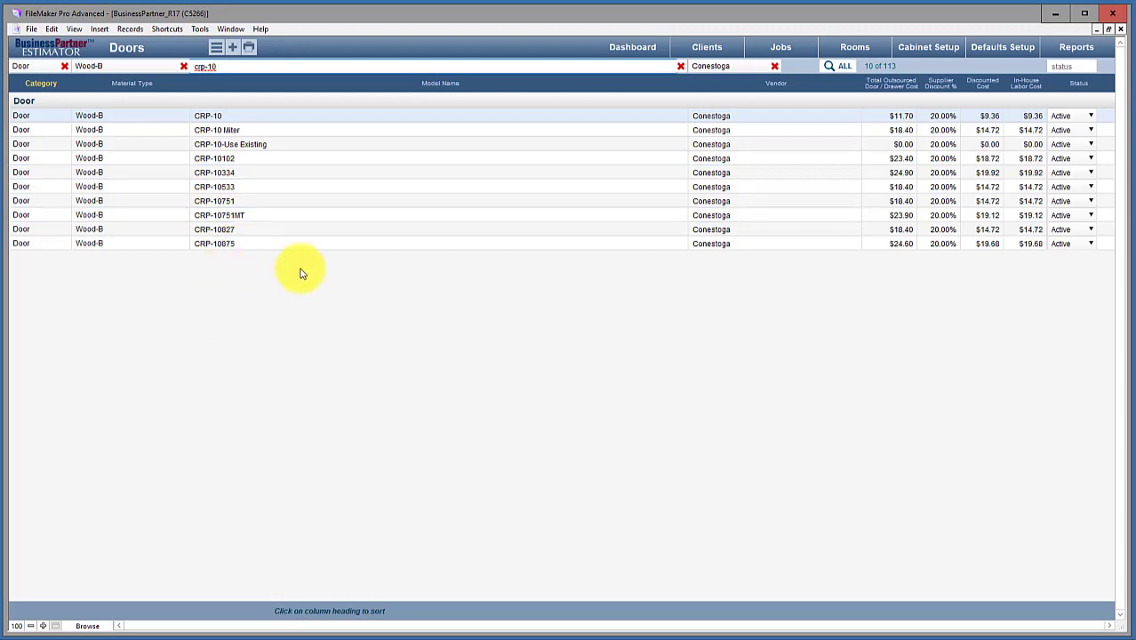
pyautogui.write('7')
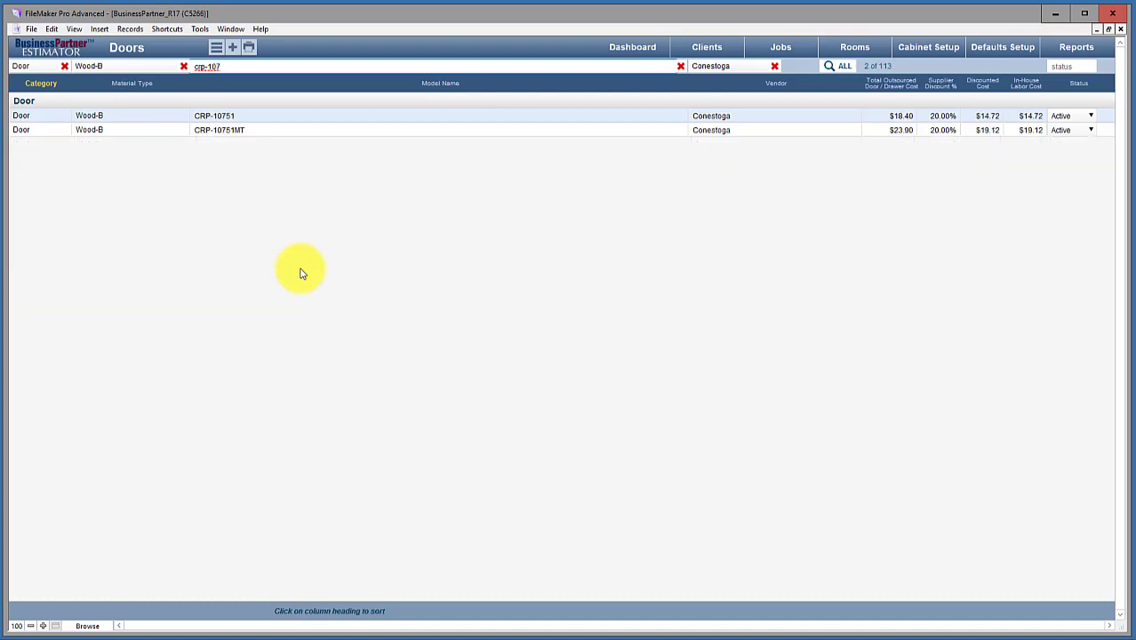
pyautogui.press('BackSpace')
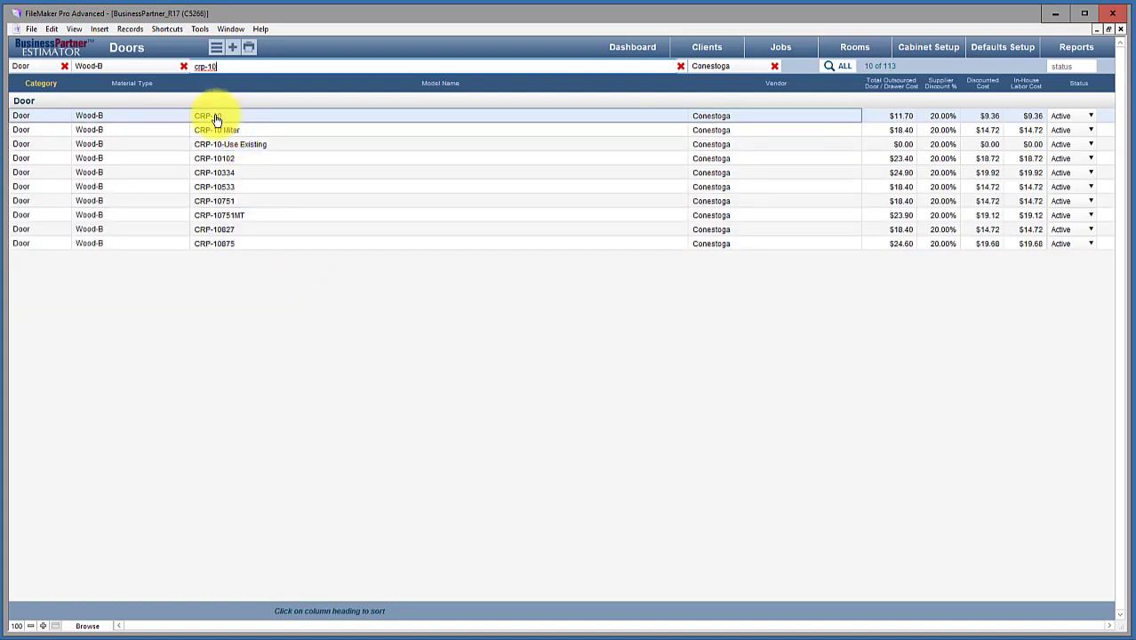
# Step: Open the CRP-10 door record and look through the choices for its default panel profile without changing it
pyautogui.click(216, 118)
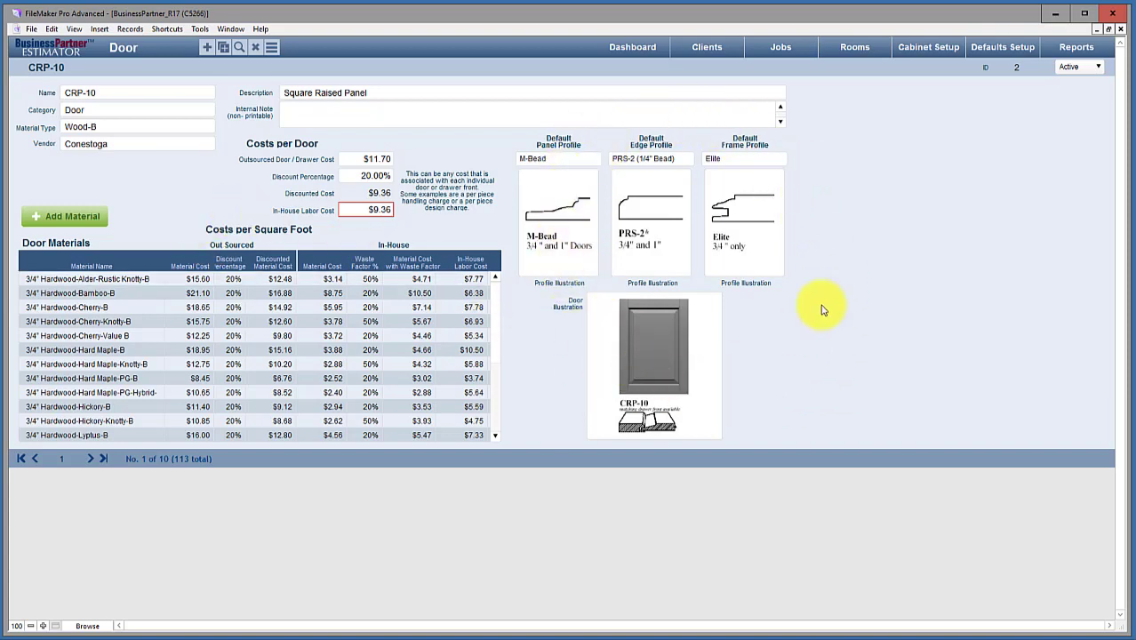
pyautogui.click(573, 160)
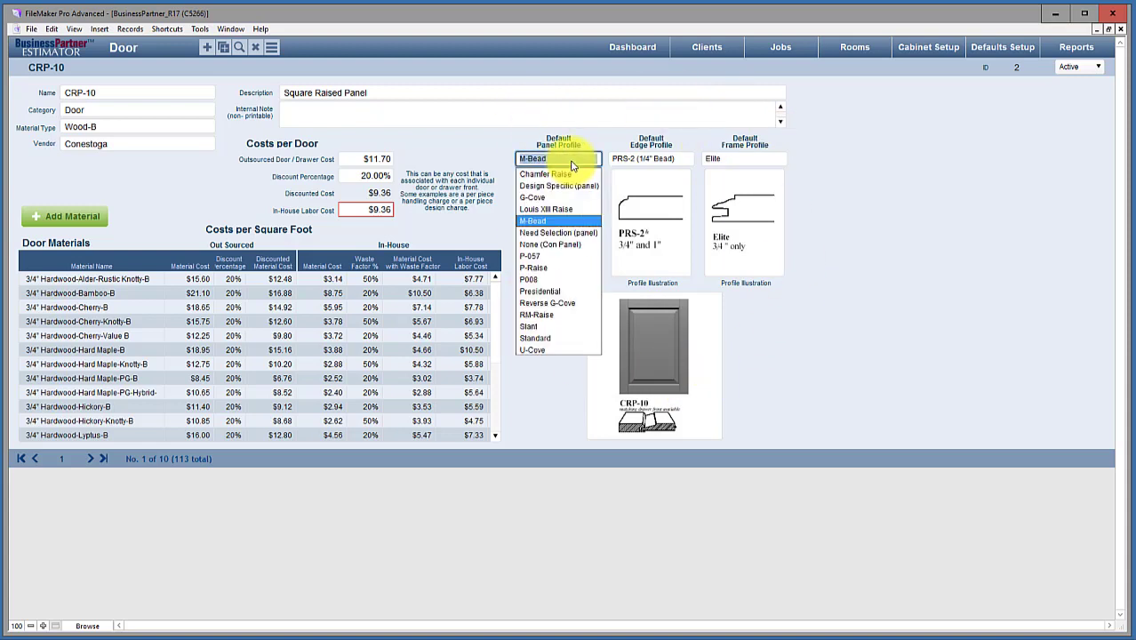
pyautogui.click(593, 138)
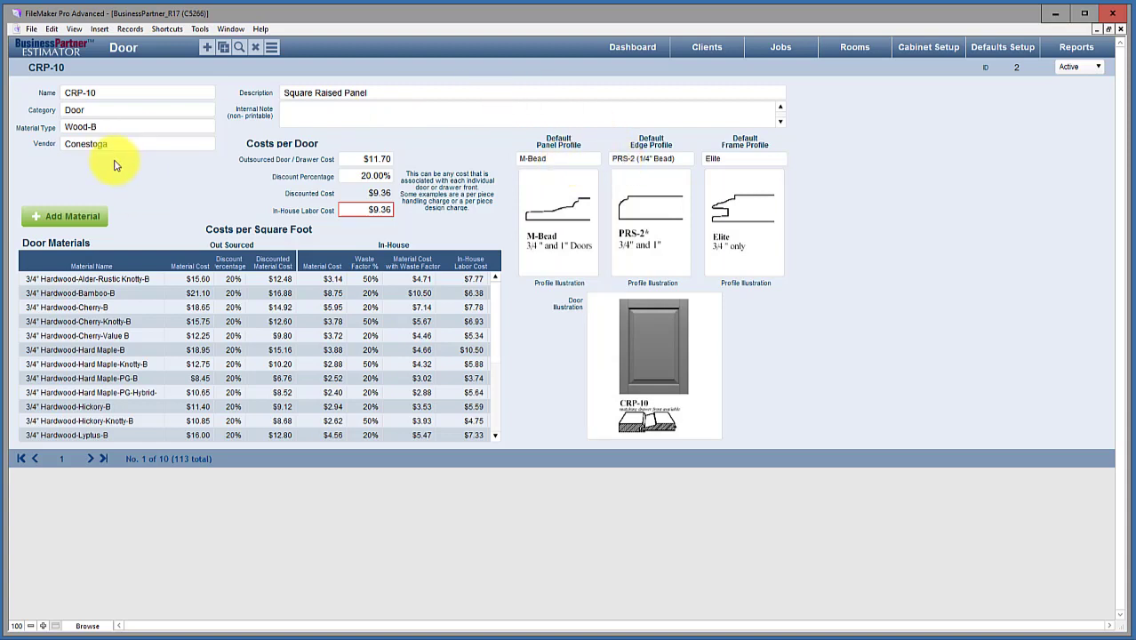
pyautogui.click(579, 160)
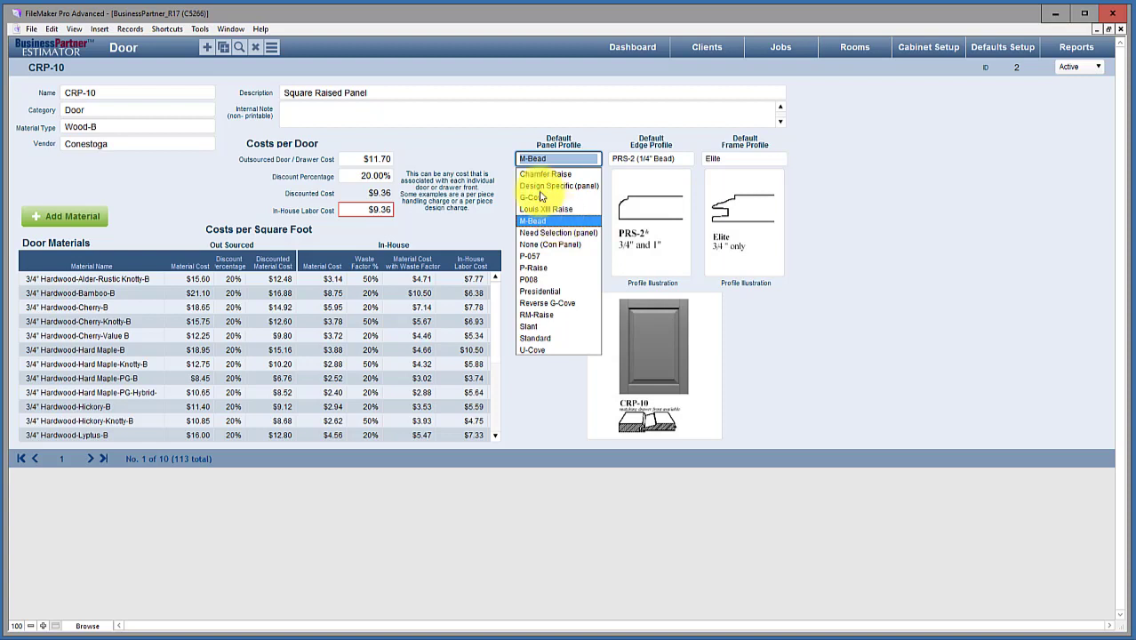
pyautogui.click(480, 281)
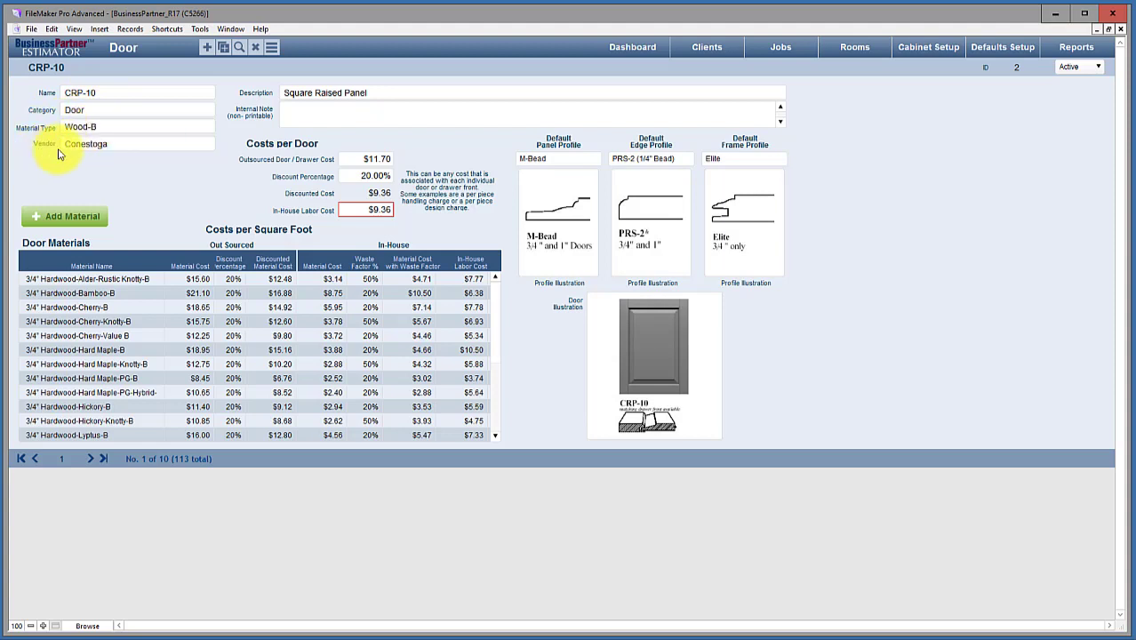
# Step: Try the vendor Decorative Specialties and the material type DLV-Parma Match-3/4" on the CRP-10 door
pyautogui.click(117, 151)
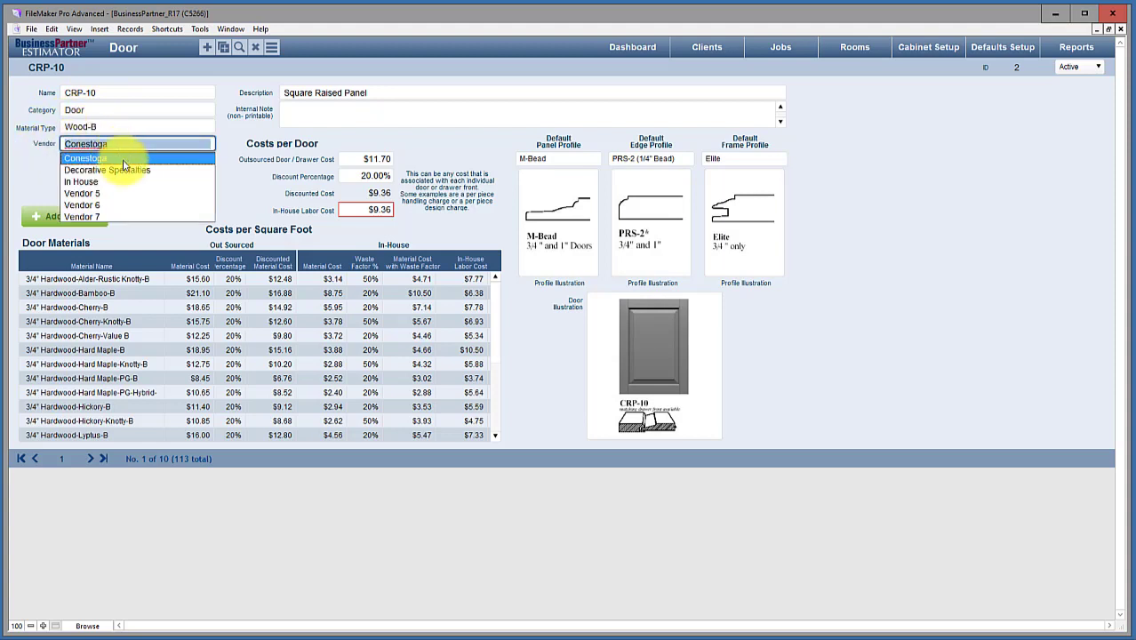
pyautogui.click(123, 172)
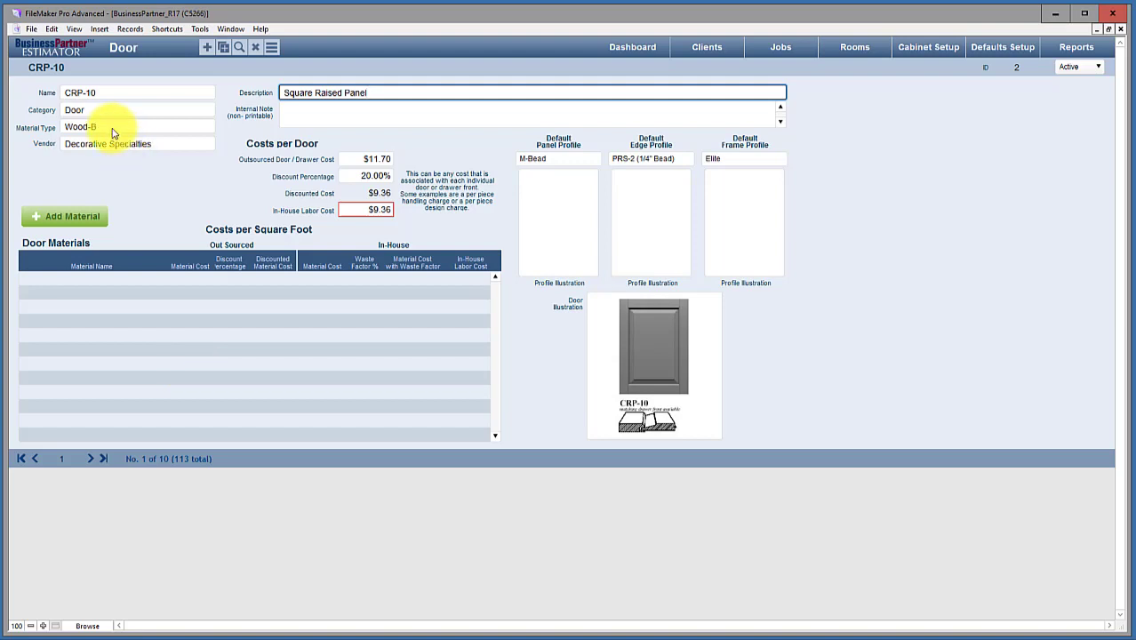
pyautogui.click(112, 132)
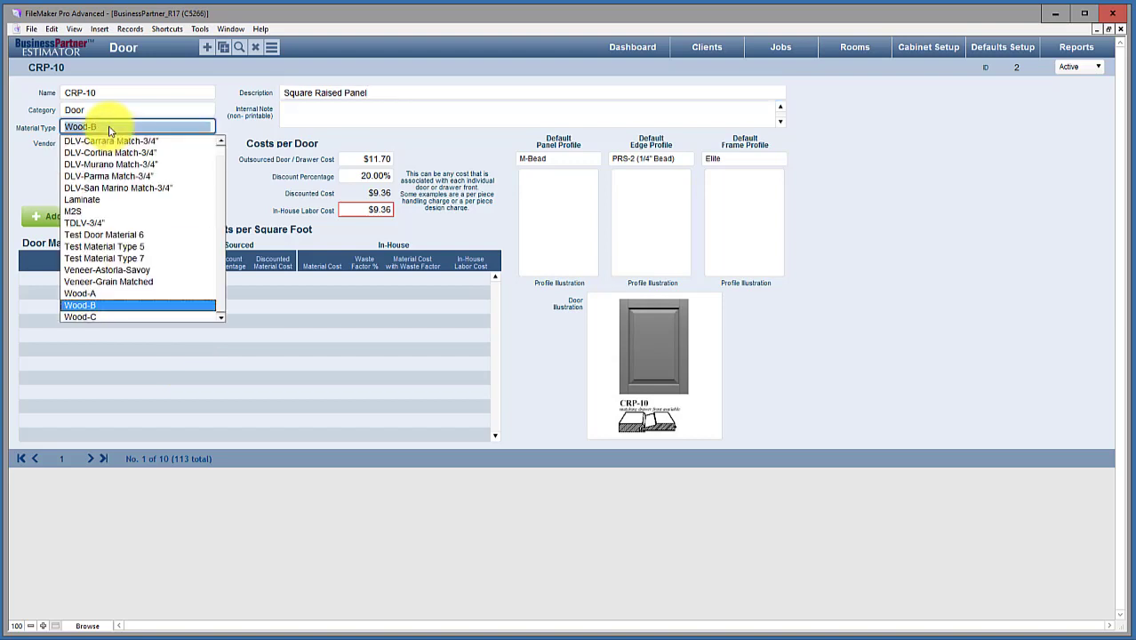
pyautogui.click(105, 177)
pyautogui.click(248, 191)
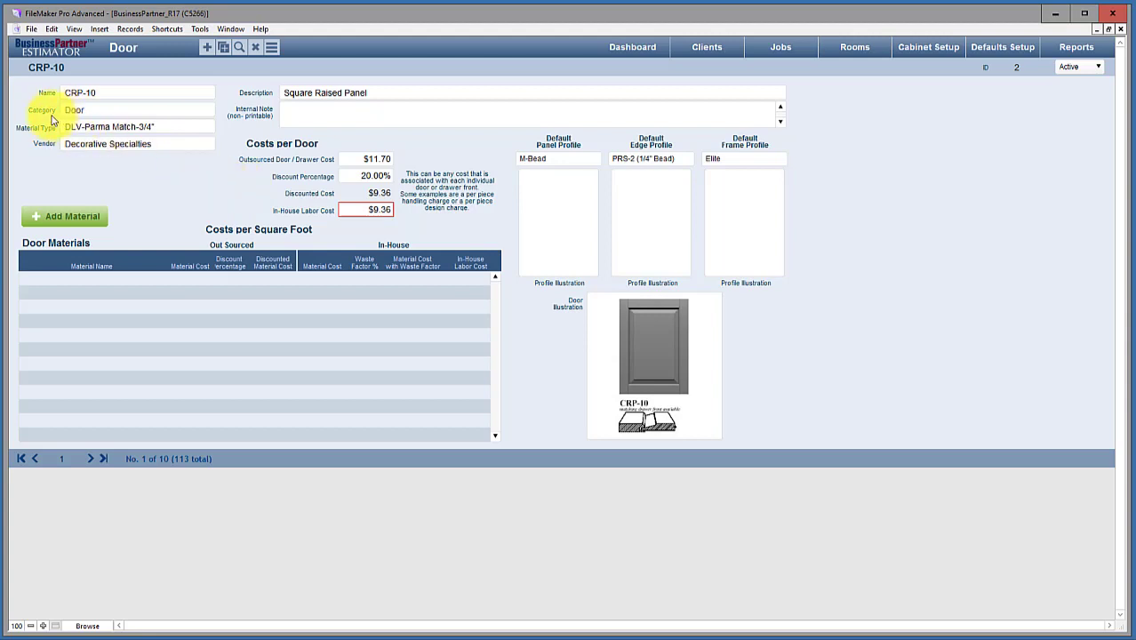
# Step: Restore the CRP-10 door's material type to Wood-B and its vendor to Conestoga
pyautogui.click(103, 126)
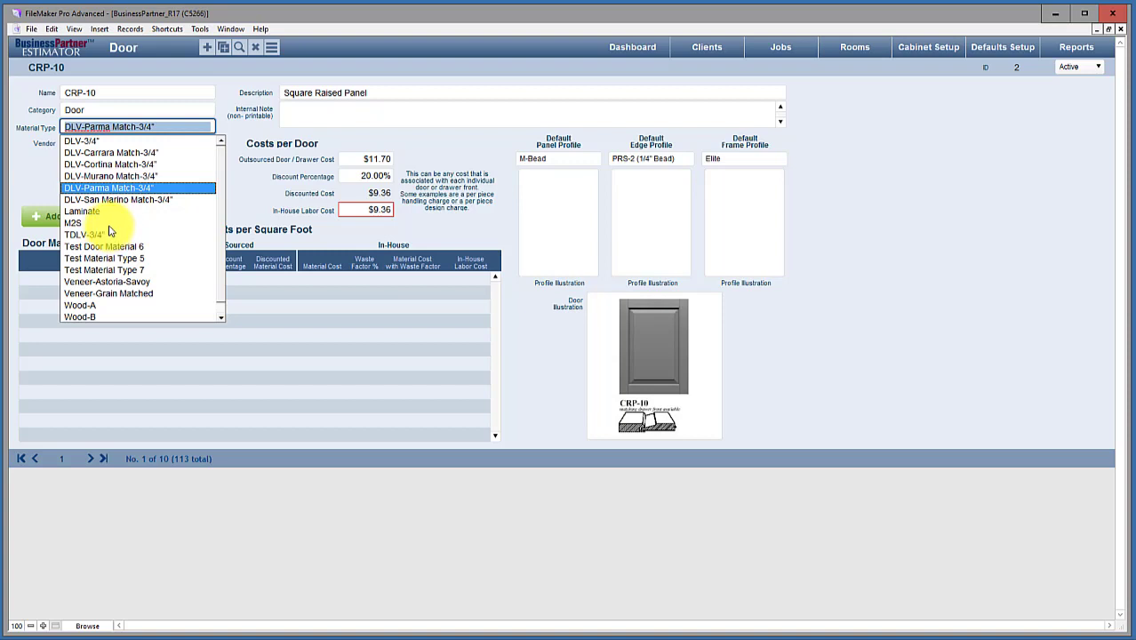
pyautogui.click(79, 317)
pyautogui.click(87, 145)
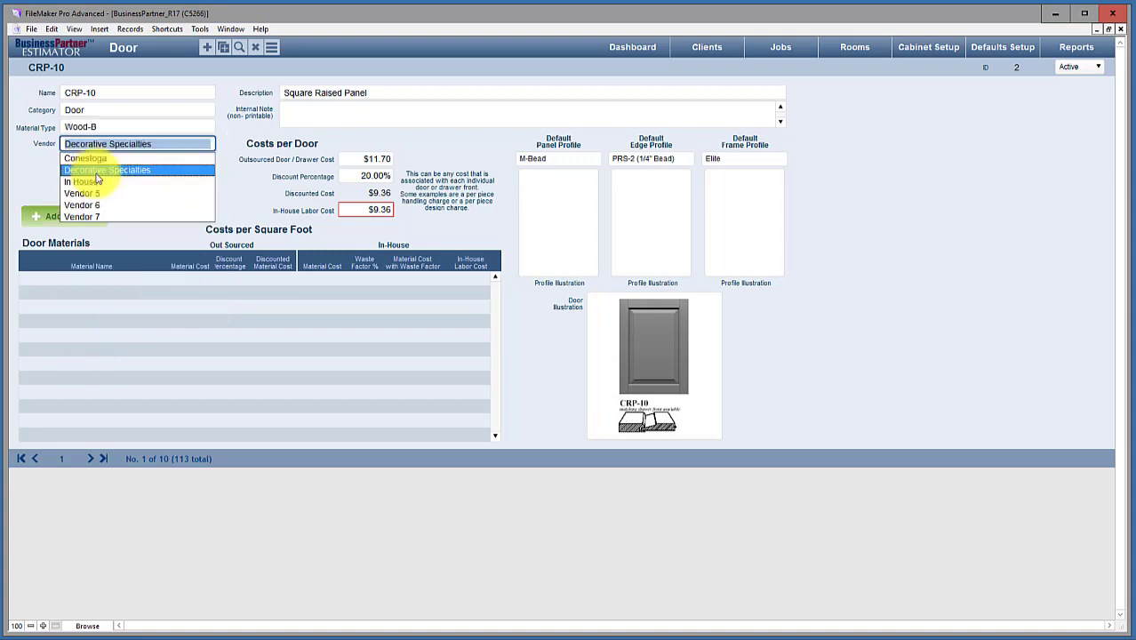
pyautogui.click(87, 160)
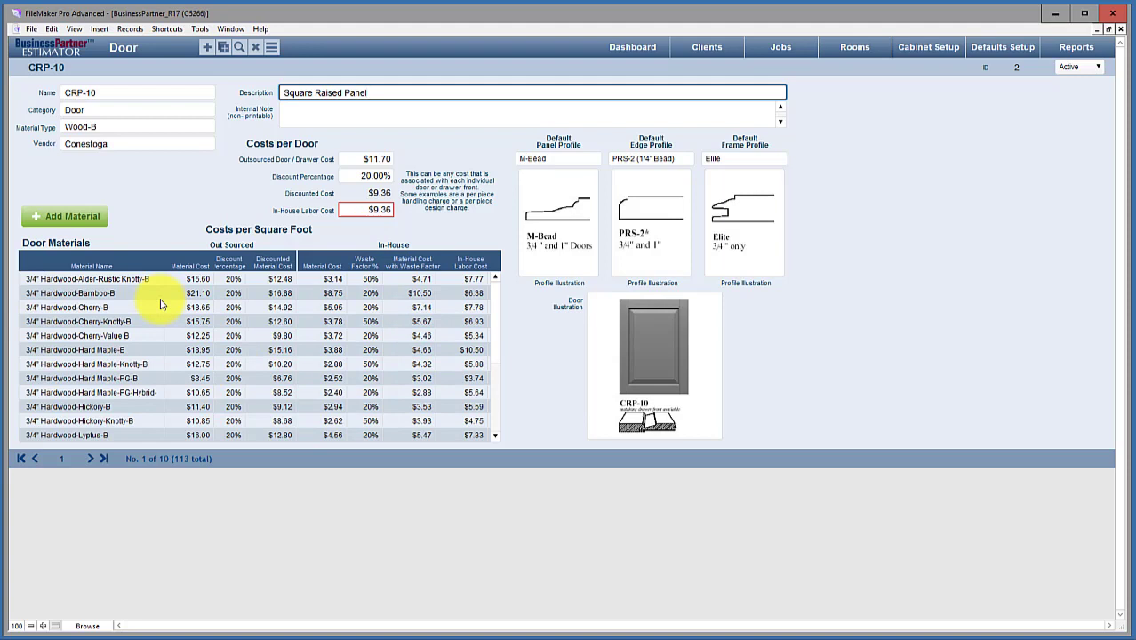
# Step: Check the material type choices, and view the 3/4" Hardwood-Cherry-B material, returning to CRP-10 through its list of door models
pyautogui.click(115, 127)
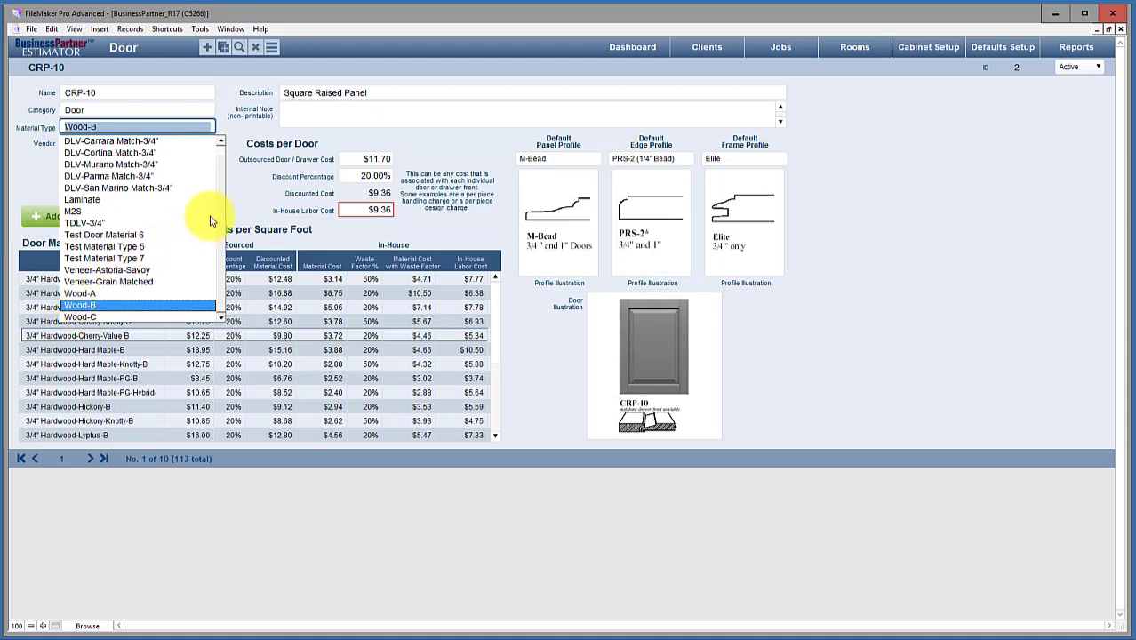
pyautogui.click(246, 200)
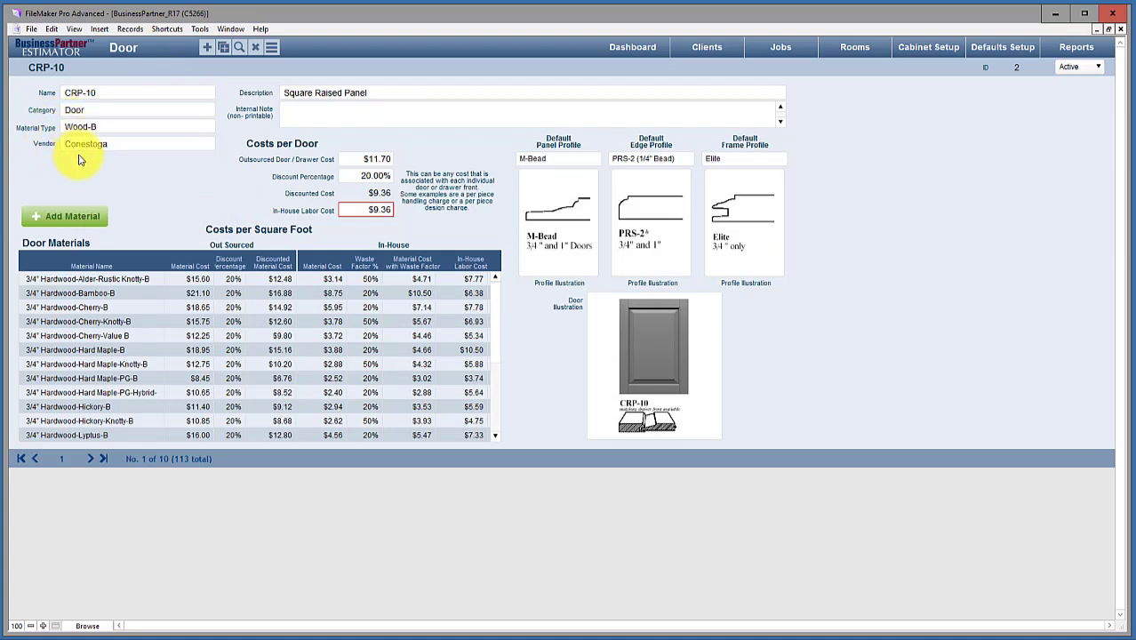
pyautogui.click(106, 308)
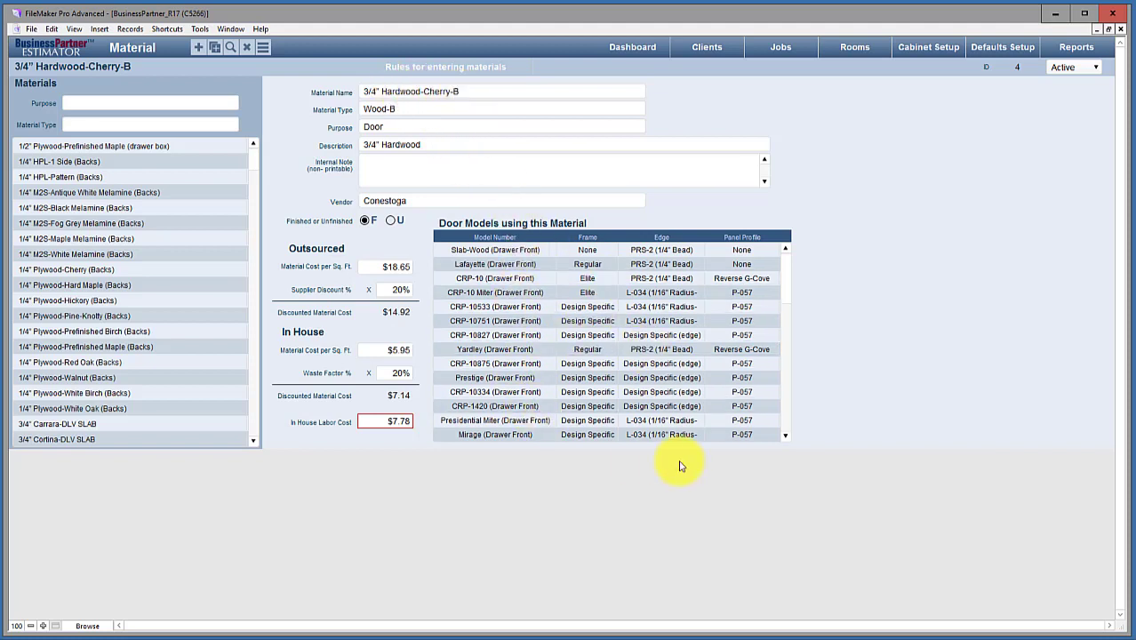
pyautogui.moveTo(785, 436); pyautogui.dragTo(785, 442)
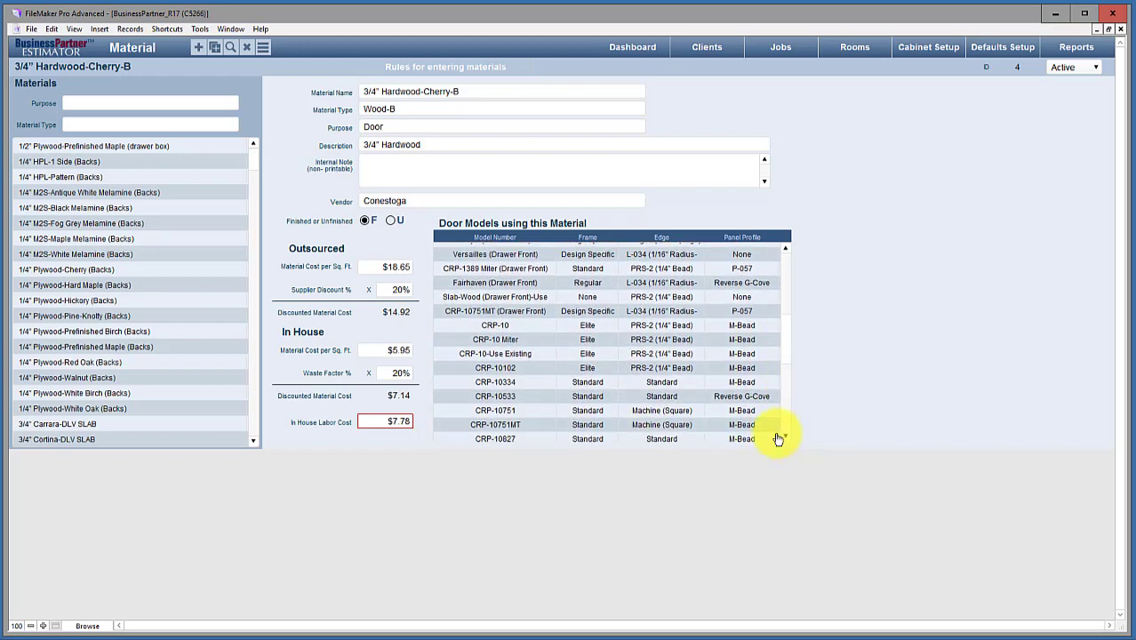
pyautogui.click(495, 325)
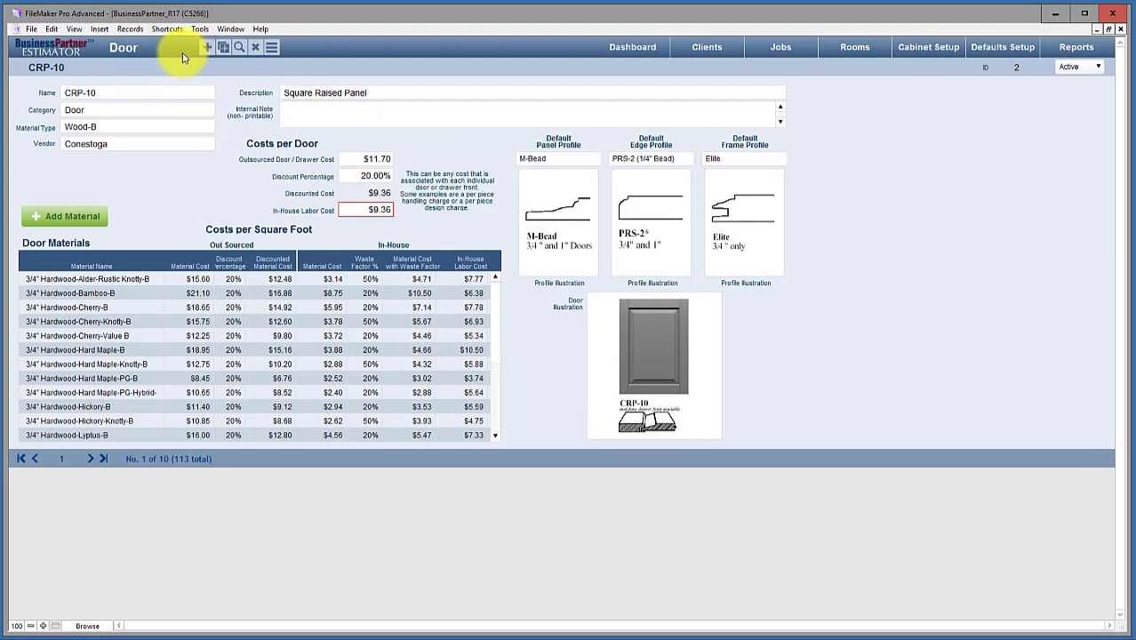
# Step: Reopen CRP-10 from the doors list, and view the search form for doors and drawer fronts without running a search
pyautogui.click(271, 46)
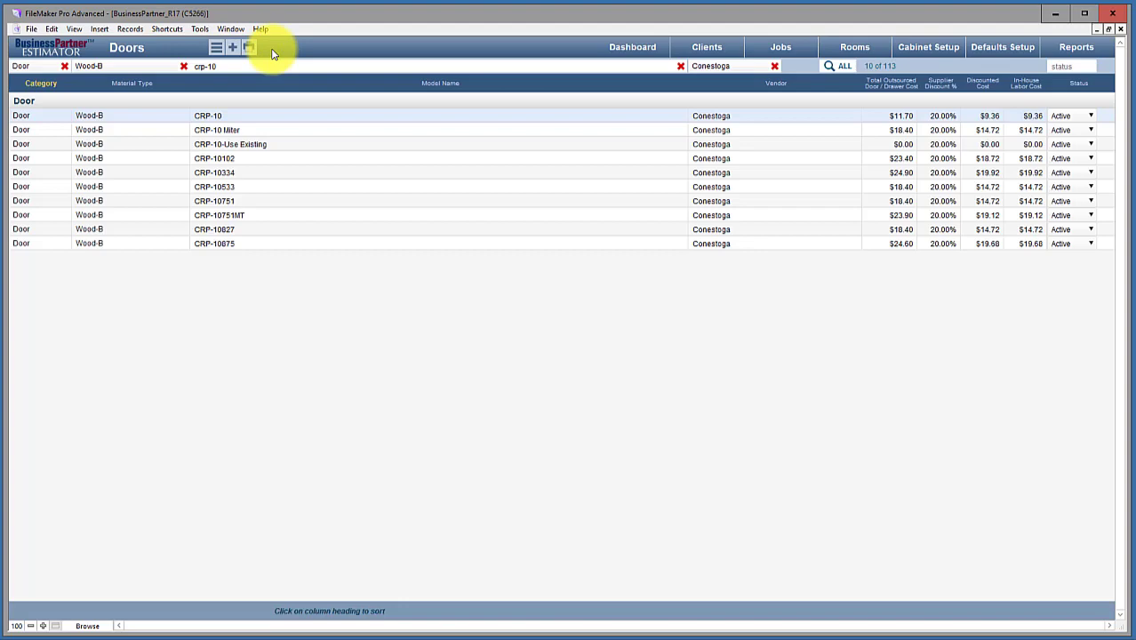
pyautogui.click(214, 120)
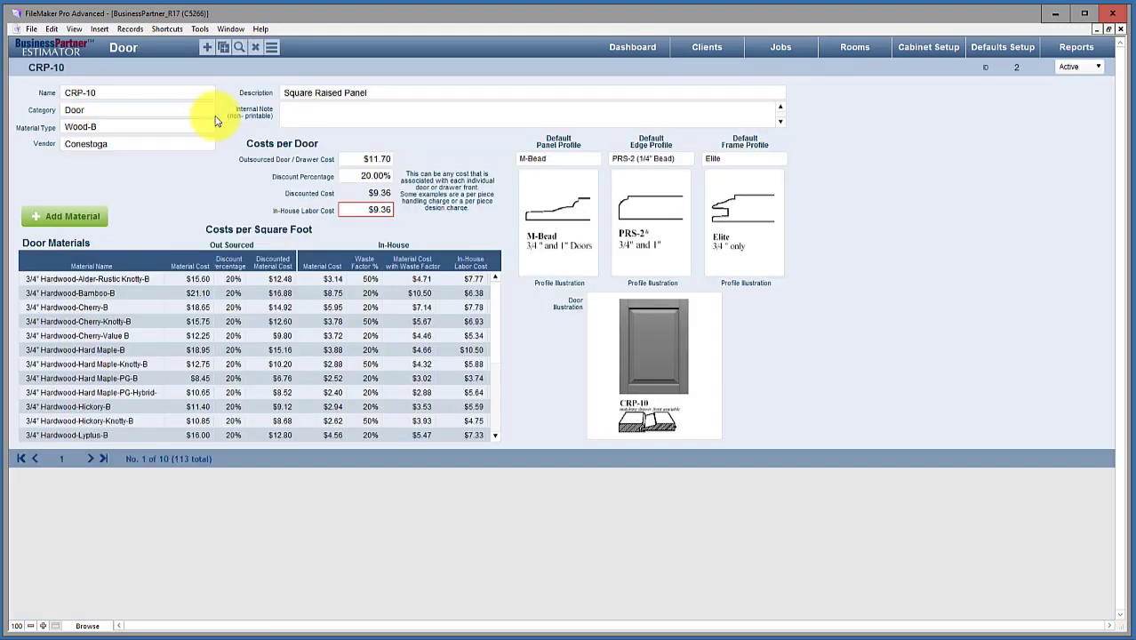
pyautogui.click(238, 48)
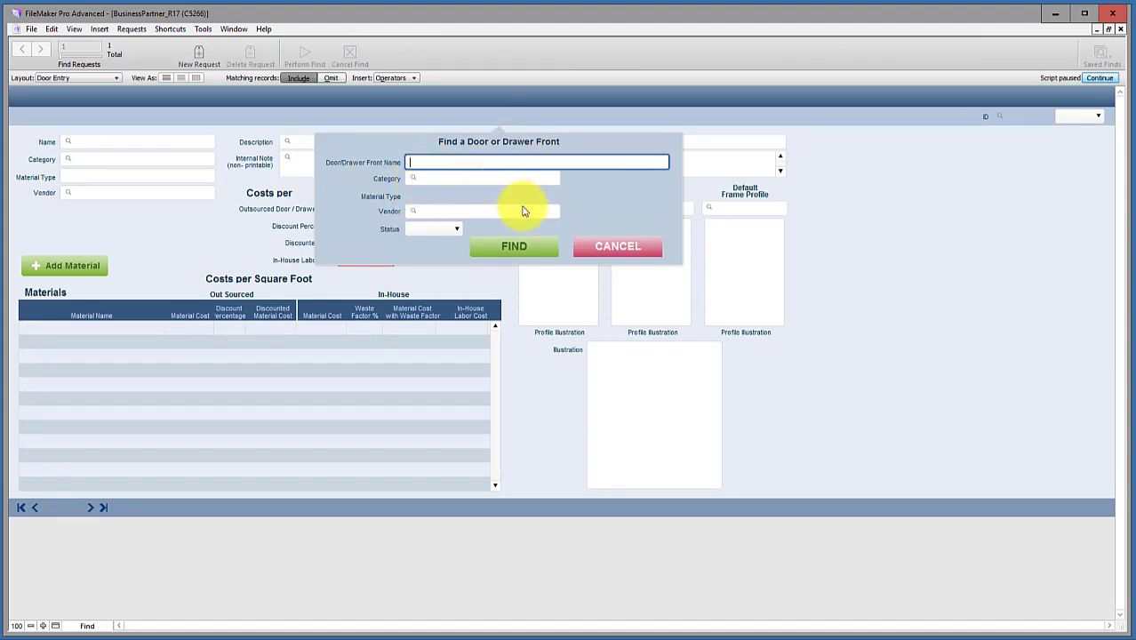
pyautogui.click(620, 250)
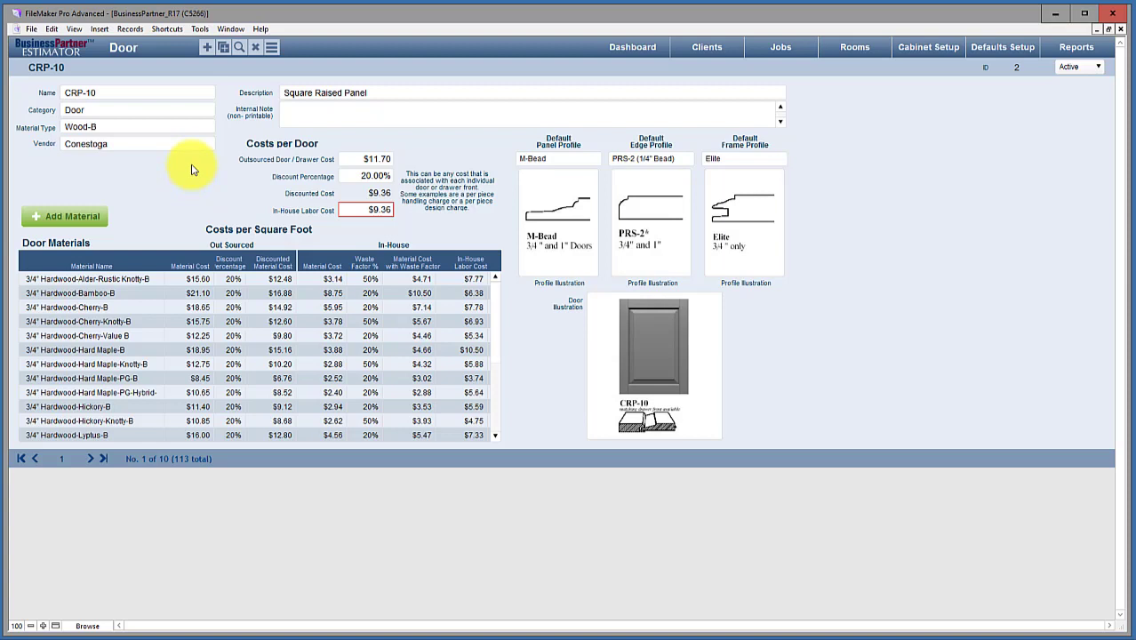
# Step: Duplicate the CRP-10 door record with all its field information, and find the copy CRP-10 - DUPLICATE
pyautogui.click(223, 47)
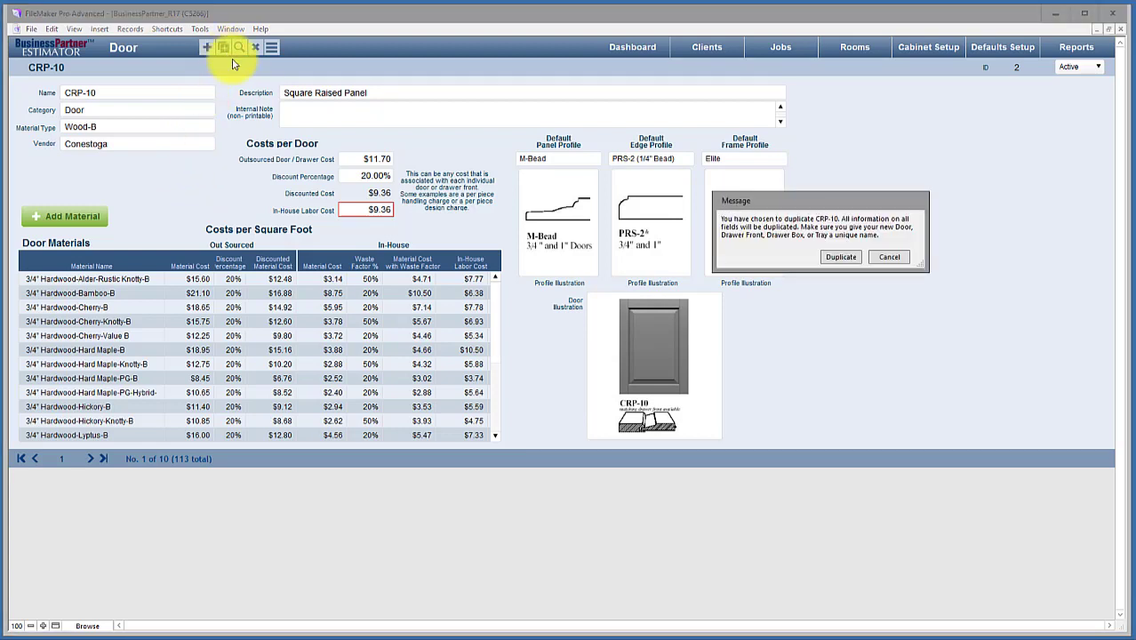
pyautogui.click(840, 258)
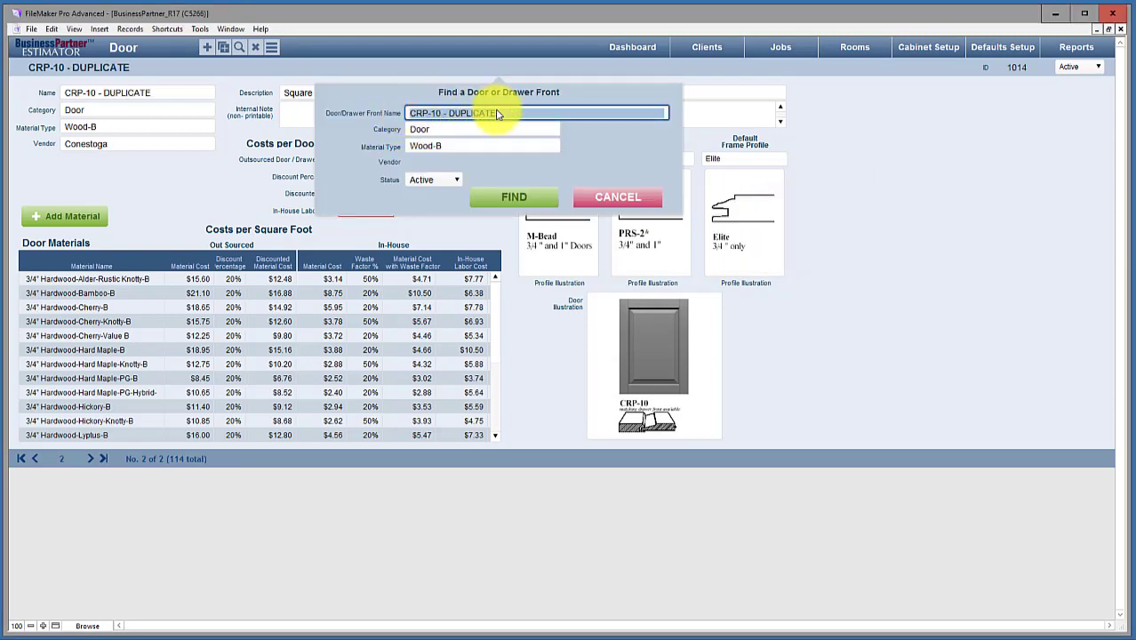
pyautogui.click(499, 116)
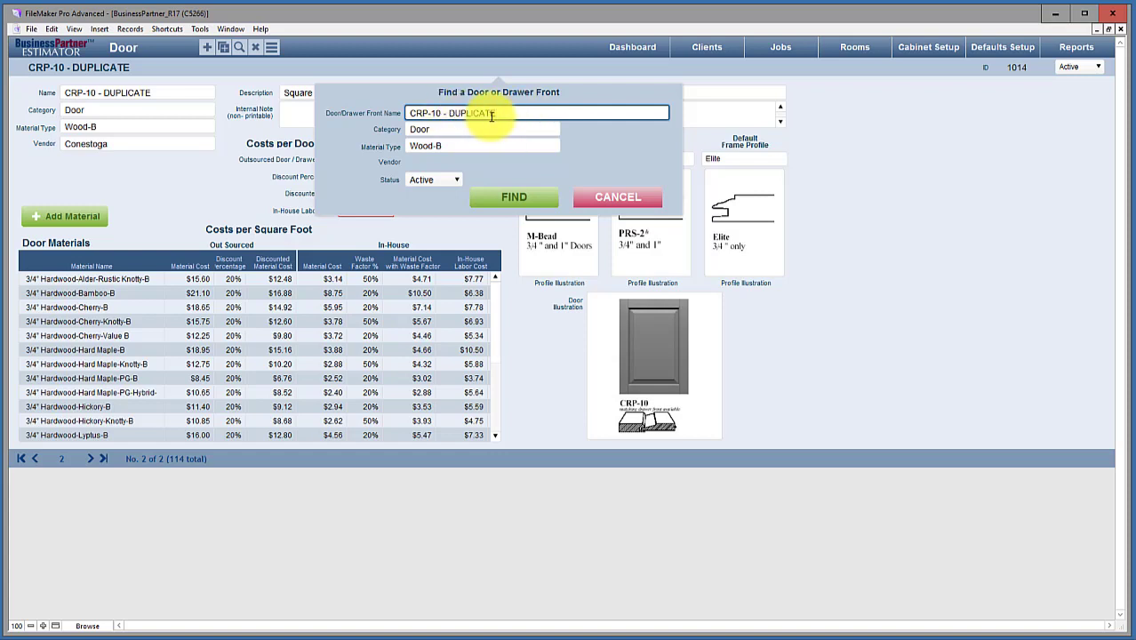
pyautogui.click(494, 200)
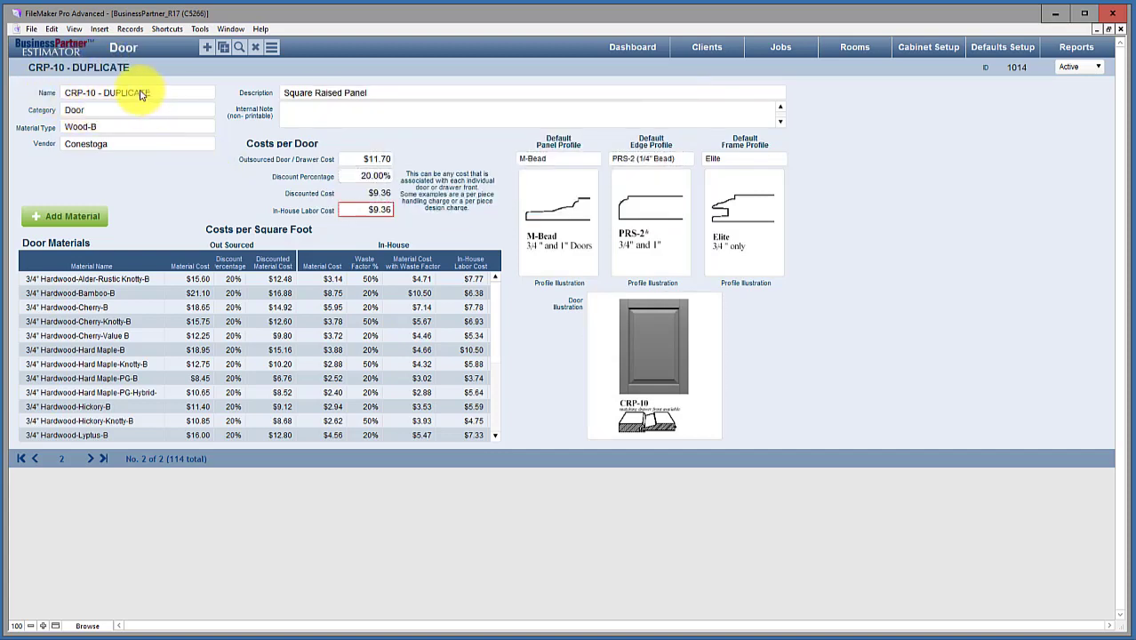
# Step: Reopen CRP-10 - DUPLICATE from the doors list and set its outsourced door cost to $12.70
pyautogui.click(272, 47)
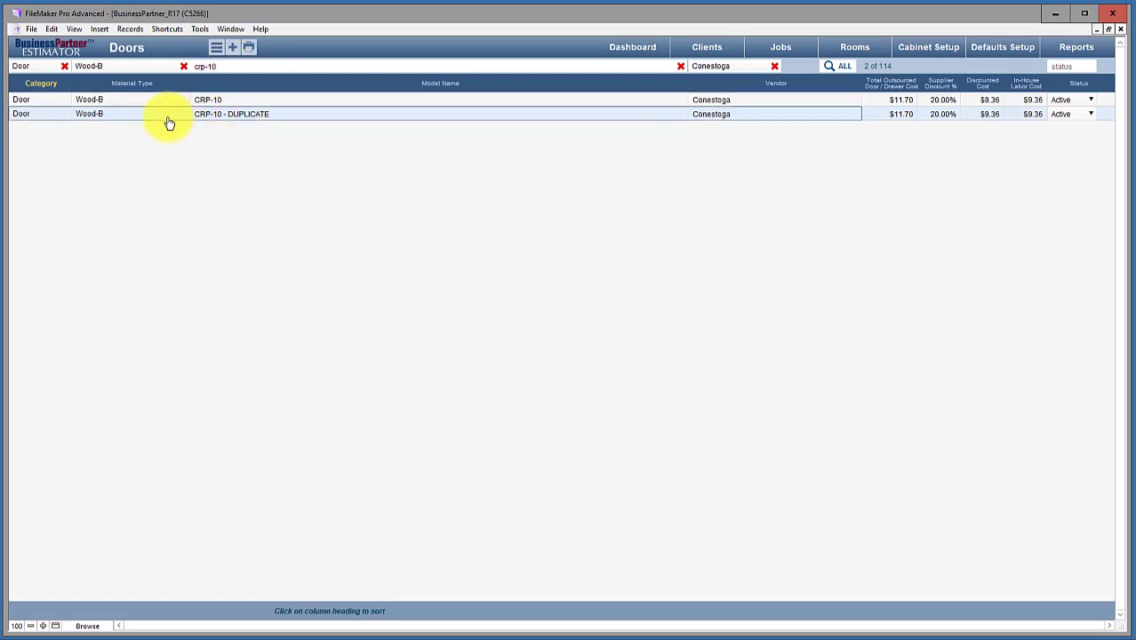
pyautogui.click(256, 117)
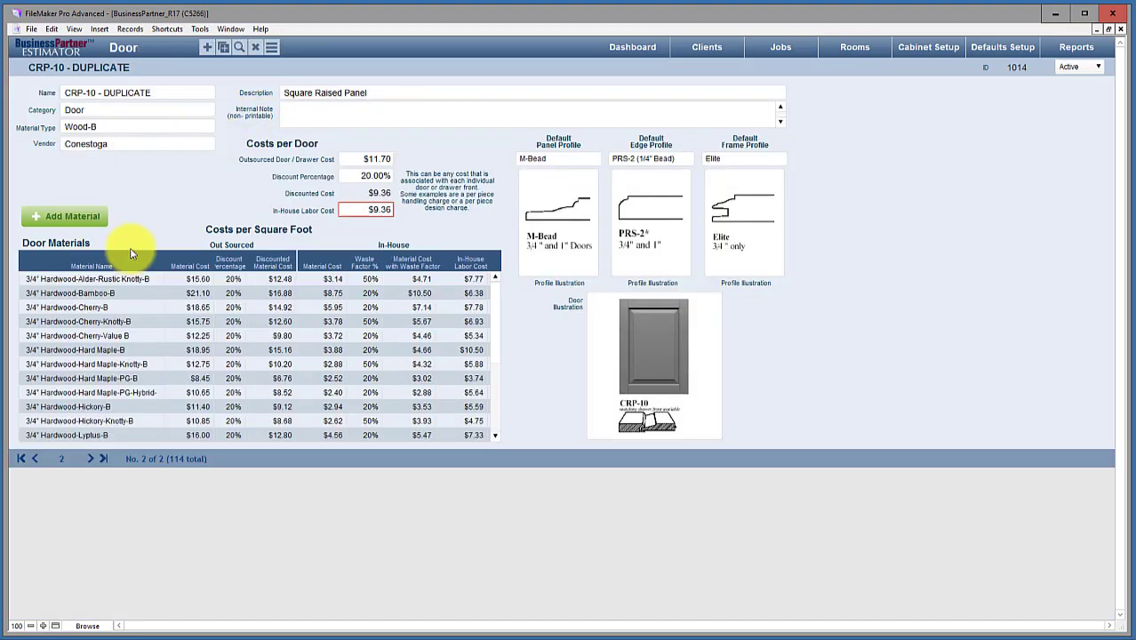
pyautogui.click(366, 161)
pyautogui.write('12.70')
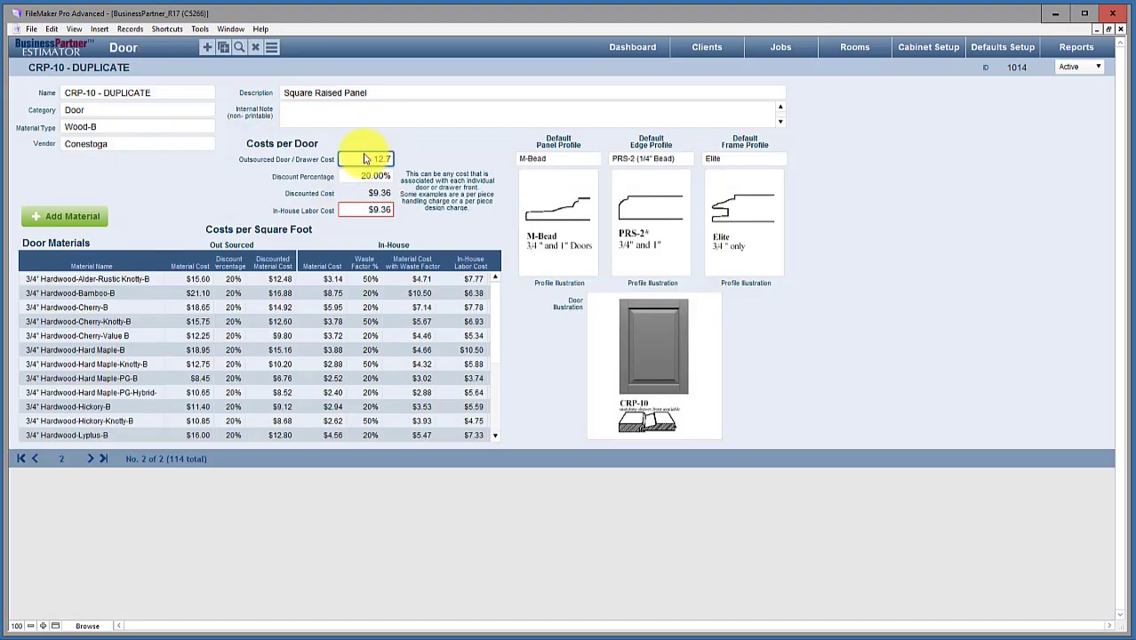
pyautogui.click(293, 165)
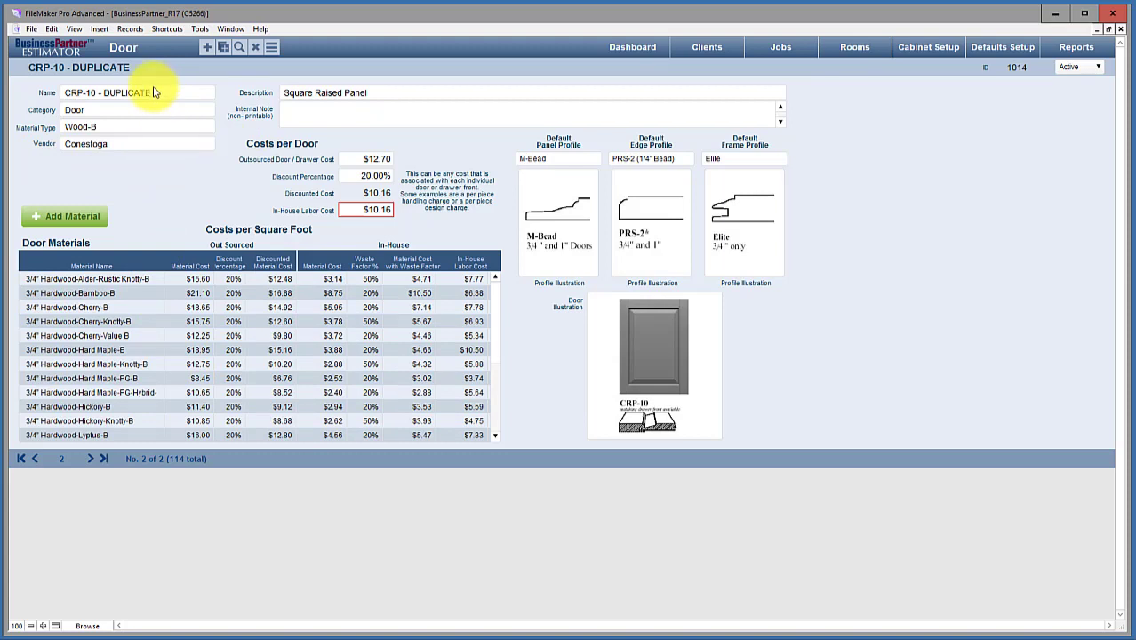
# Step: Add a new active door record named Your Door
pyautogui.click(207, 50)
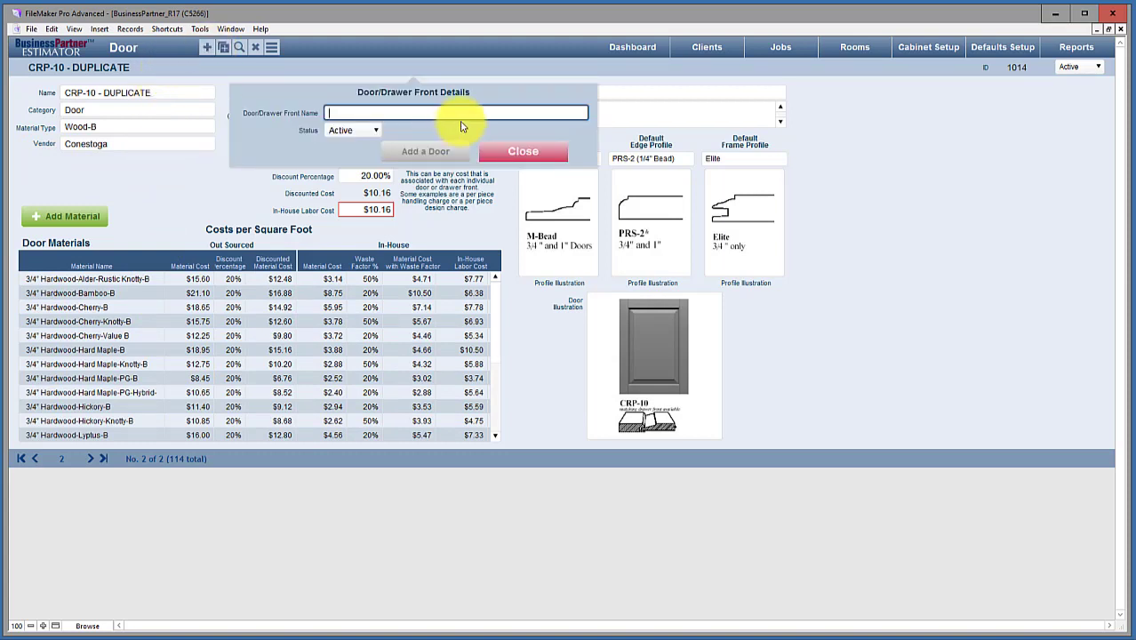
pyautogui.write('Your Door')
pyautogui.click(413, 154)
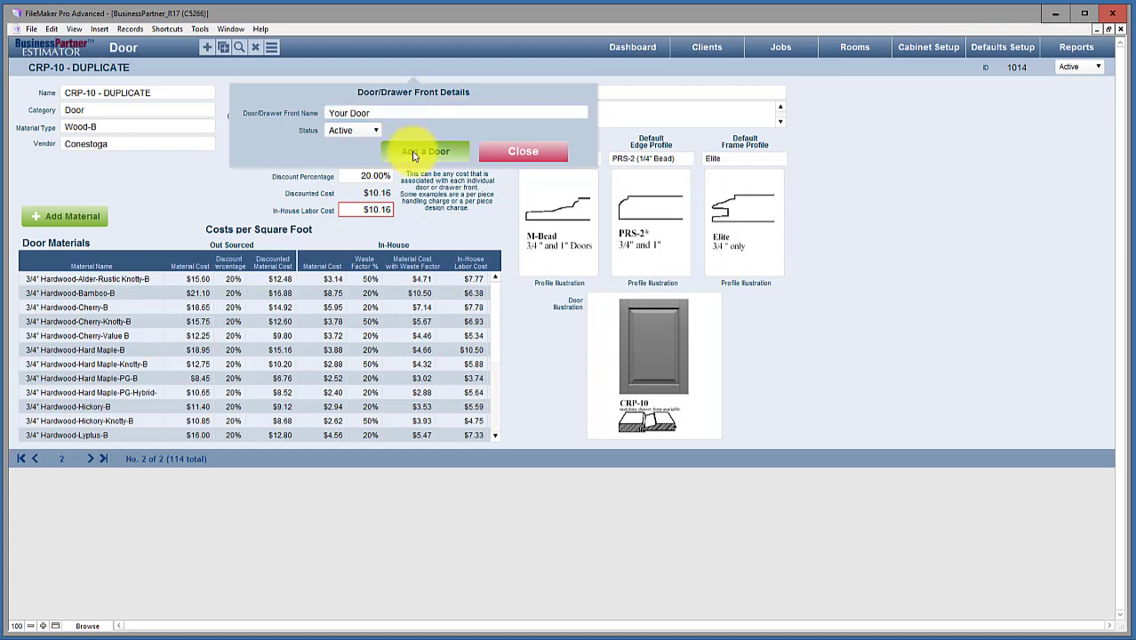
pyautogui.click(410, 156)
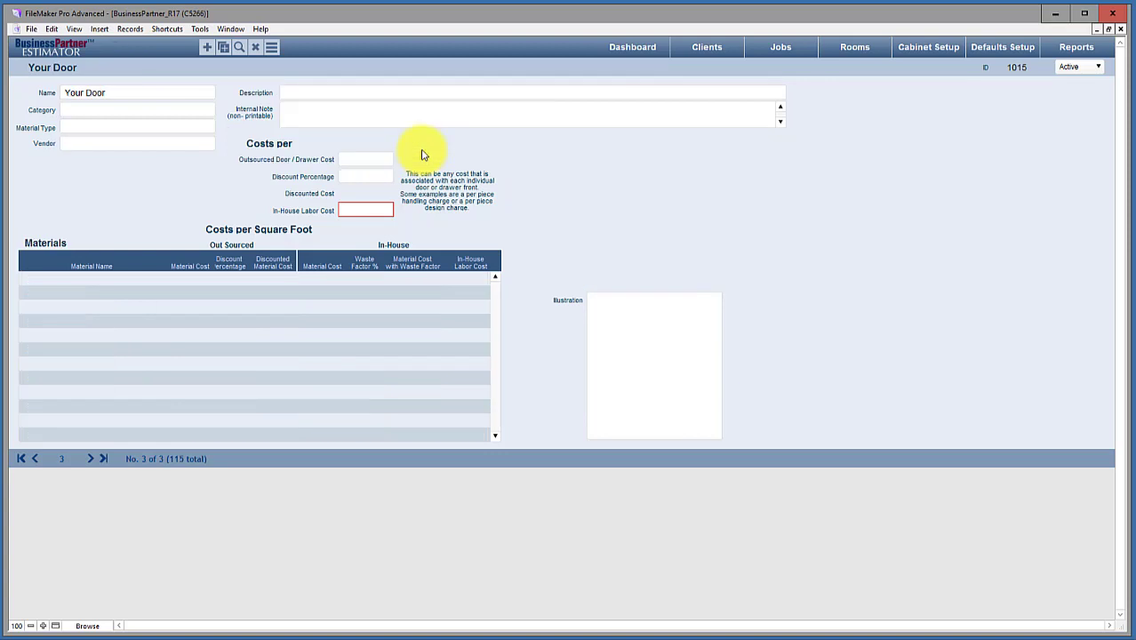
# Step: Fill in the new door's details: category Door, material type Wood-B, vendor In House and description Your Door
pyautogui.click(98, 111)
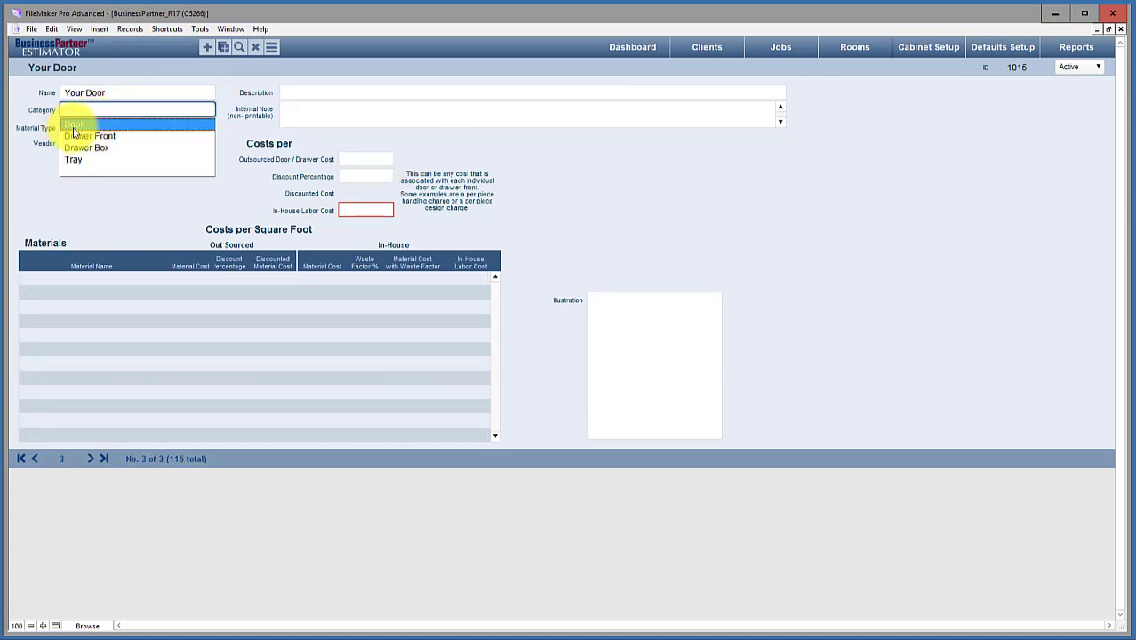
pyautogui.click(72, 126)
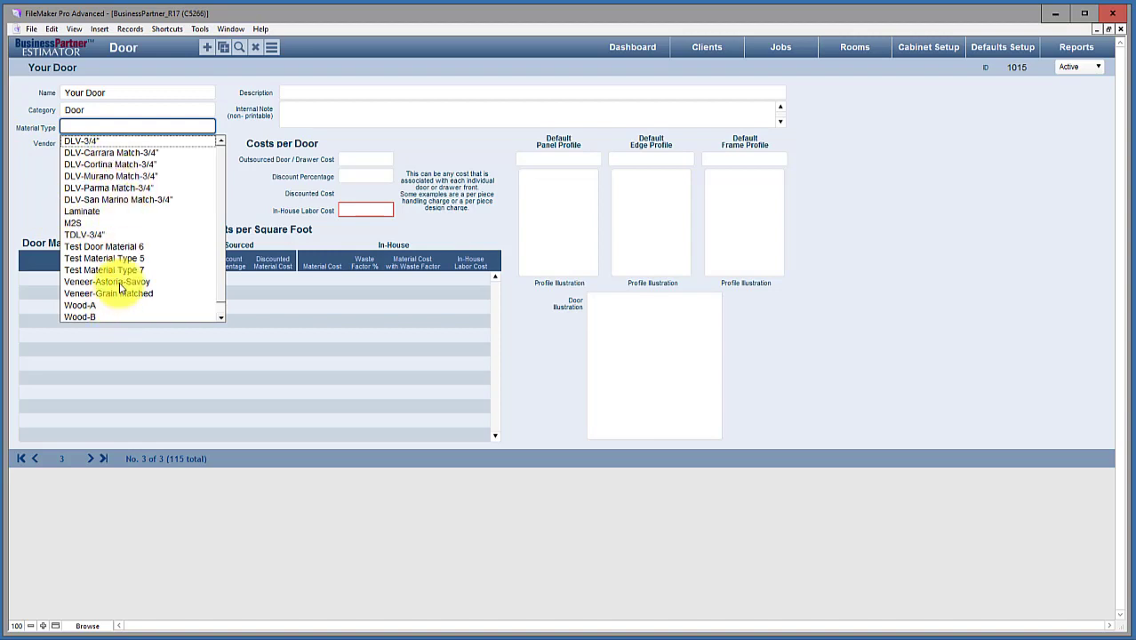
pyautogui.press('Tab')
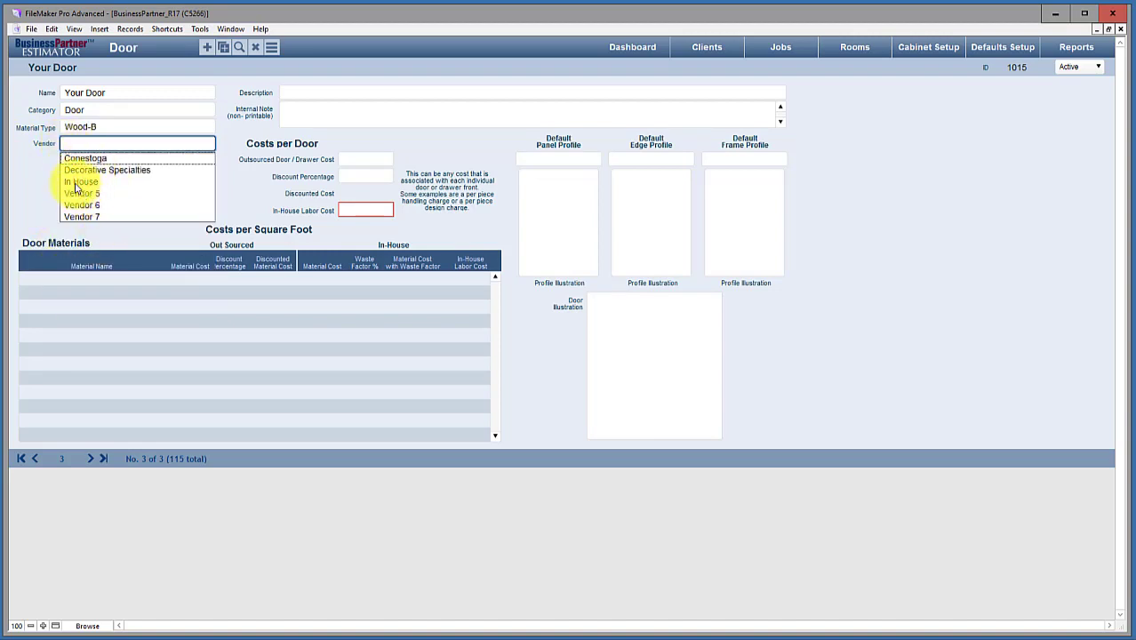
pyautogui.click(80, 182)
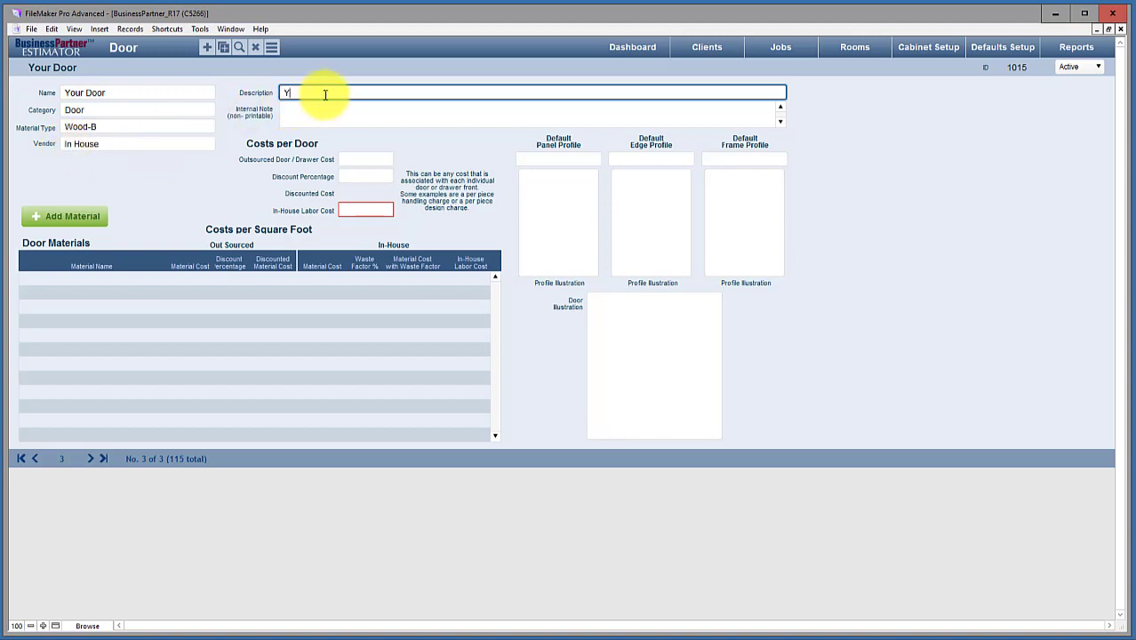
pyautogui.write('our Door')
pyautogui.click(297, 105)
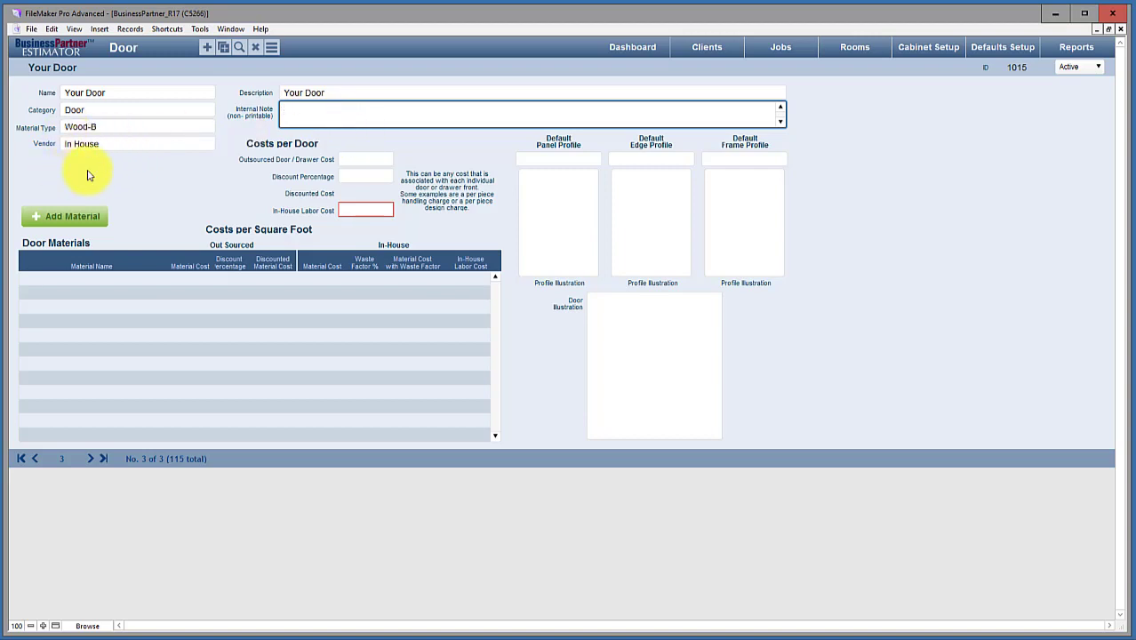
# Step: Check the default panel, edge and frame profile choices for Your Door without selecting any
pyautogui.click(574, 159)
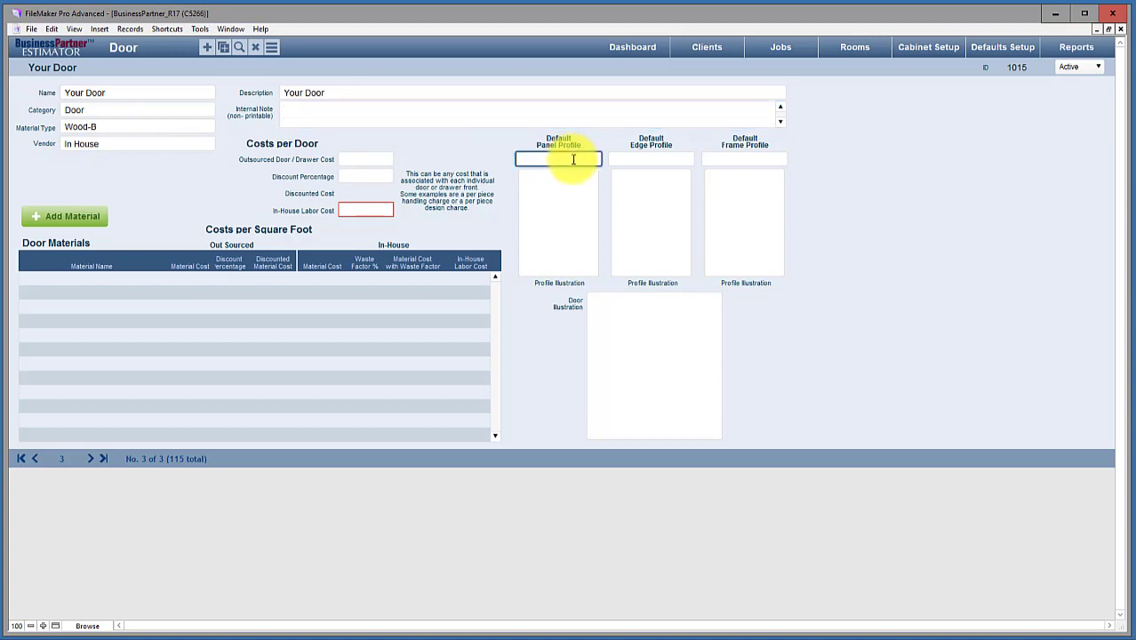
pyautogui.click(680, 160)
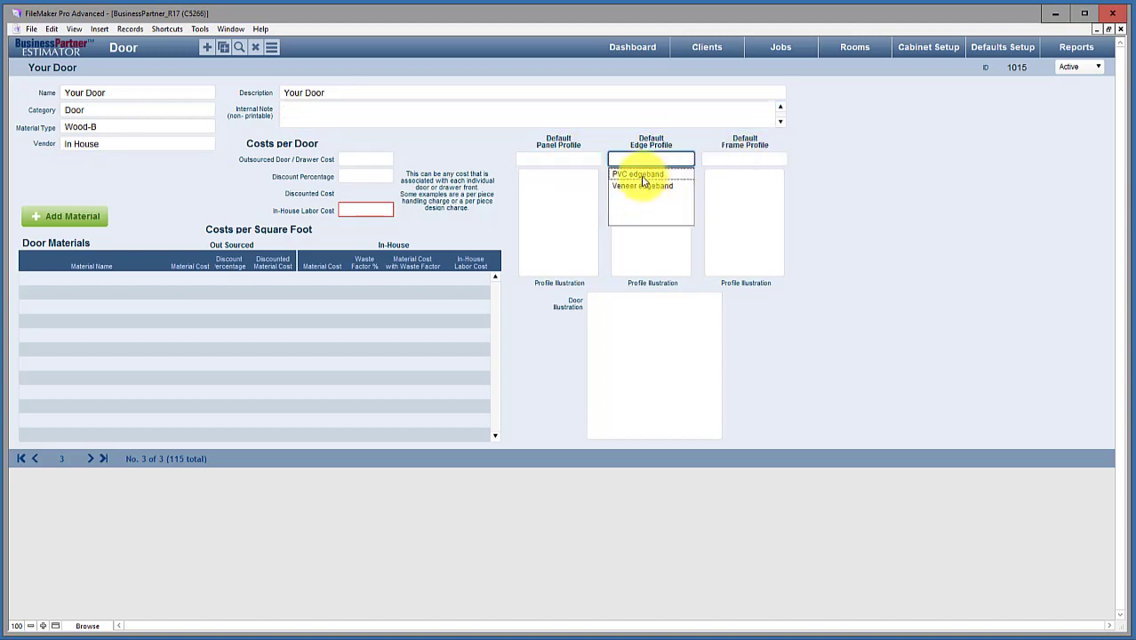
pyautogui.click(560, 161)
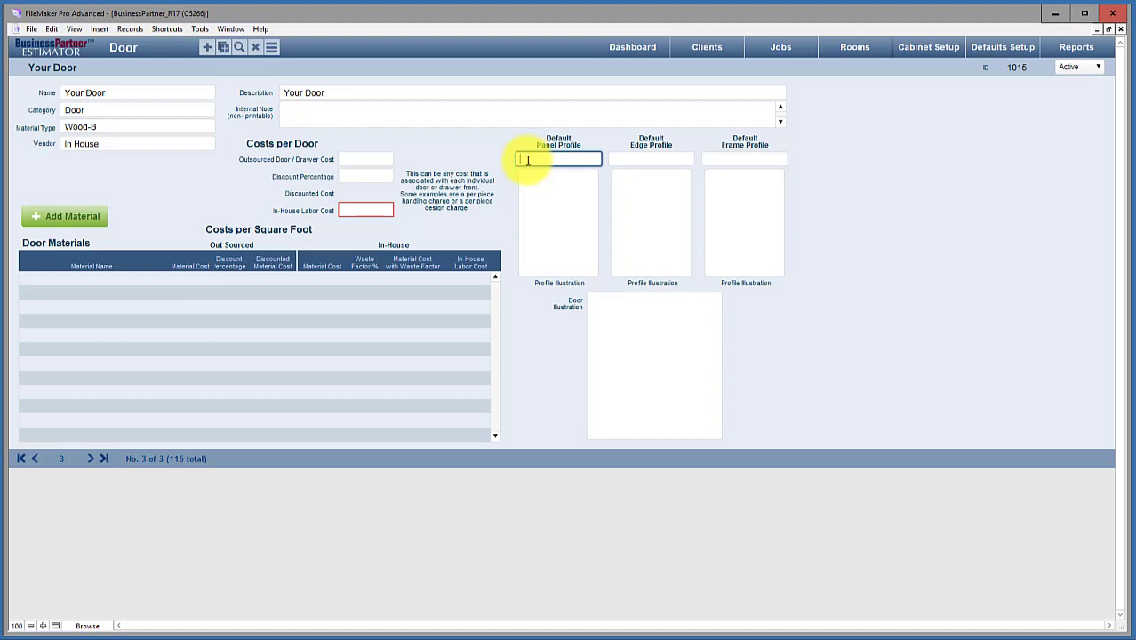
pyautogui.click(760, 162)
pyautogui.click(663, 162)
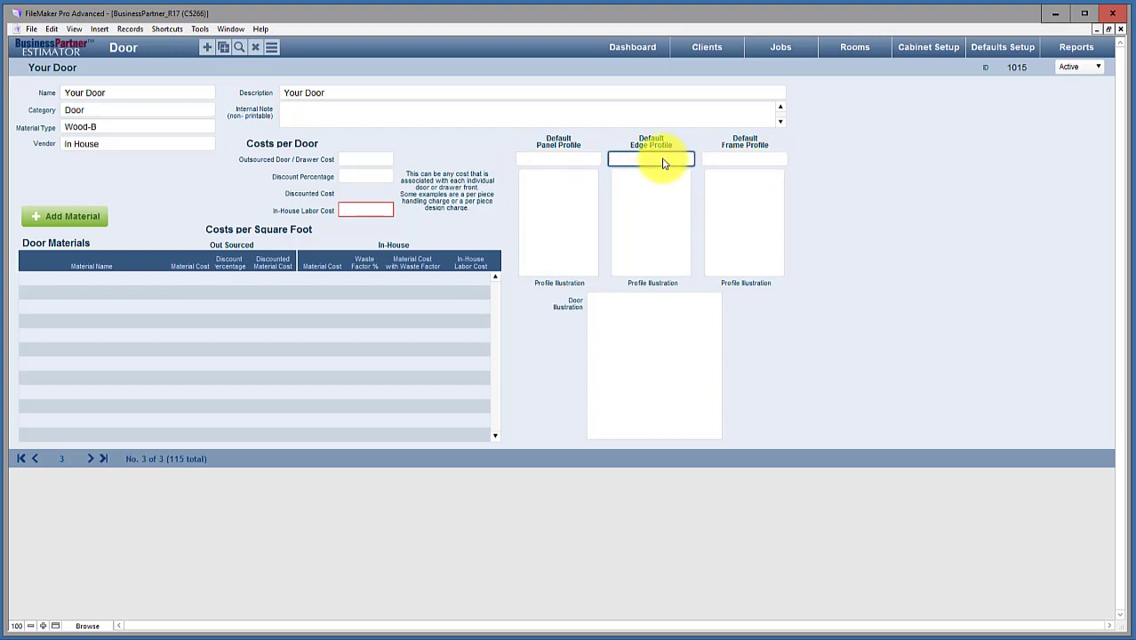
pyautogui.click(573, 162)
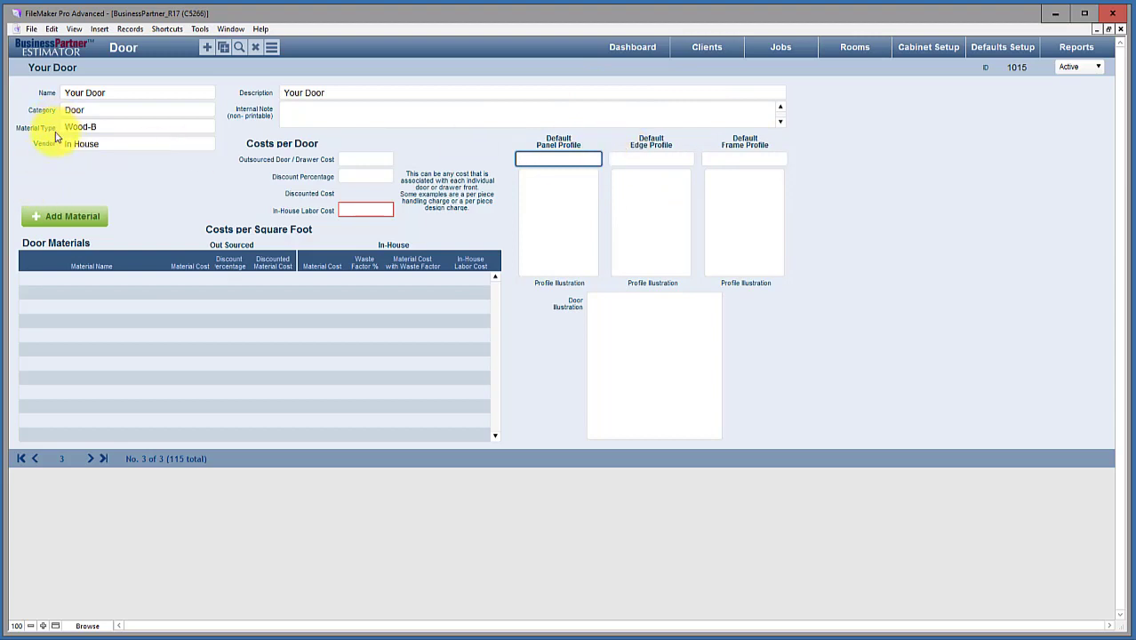
# Step: Set Your Door's outsourced door cost to $10.50 and its discount percentage to 5%
pyautogui.click(354, 158)
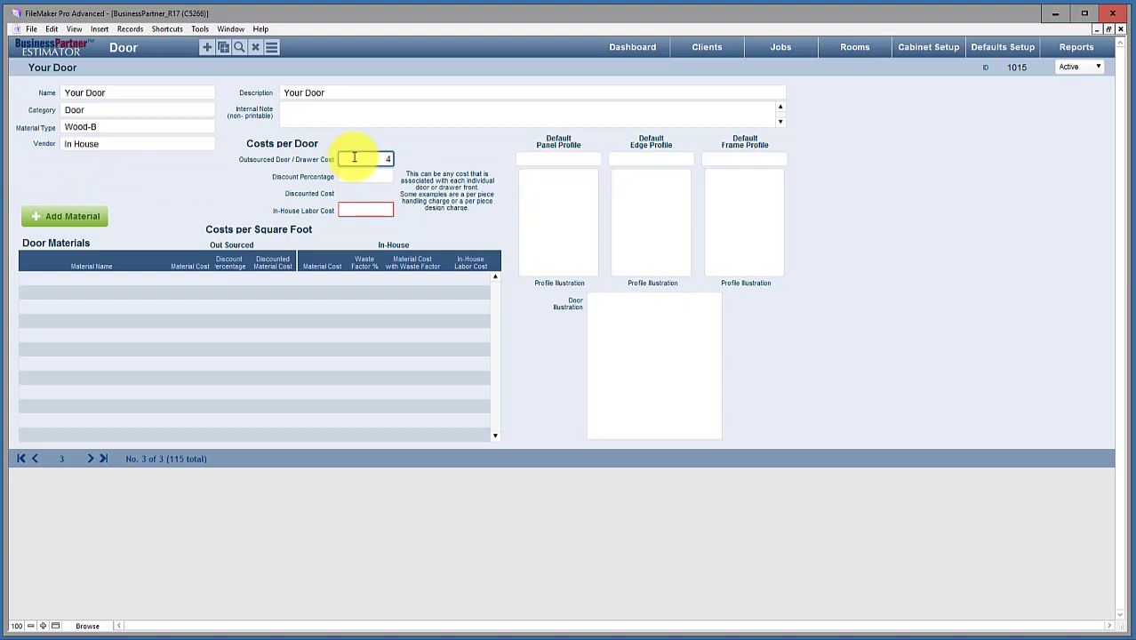
pyautogui.write('10.50')
pyautogui.click(375, 175)
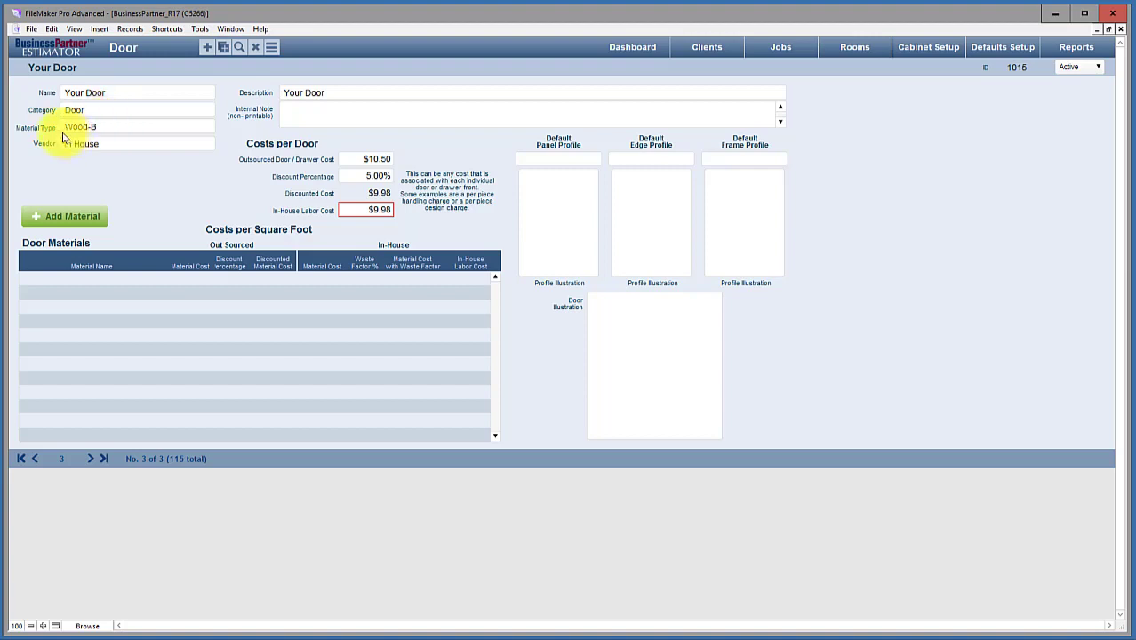
# Step: Add a door material named Your Material to Your Door
pyautogui.click(79, 222)
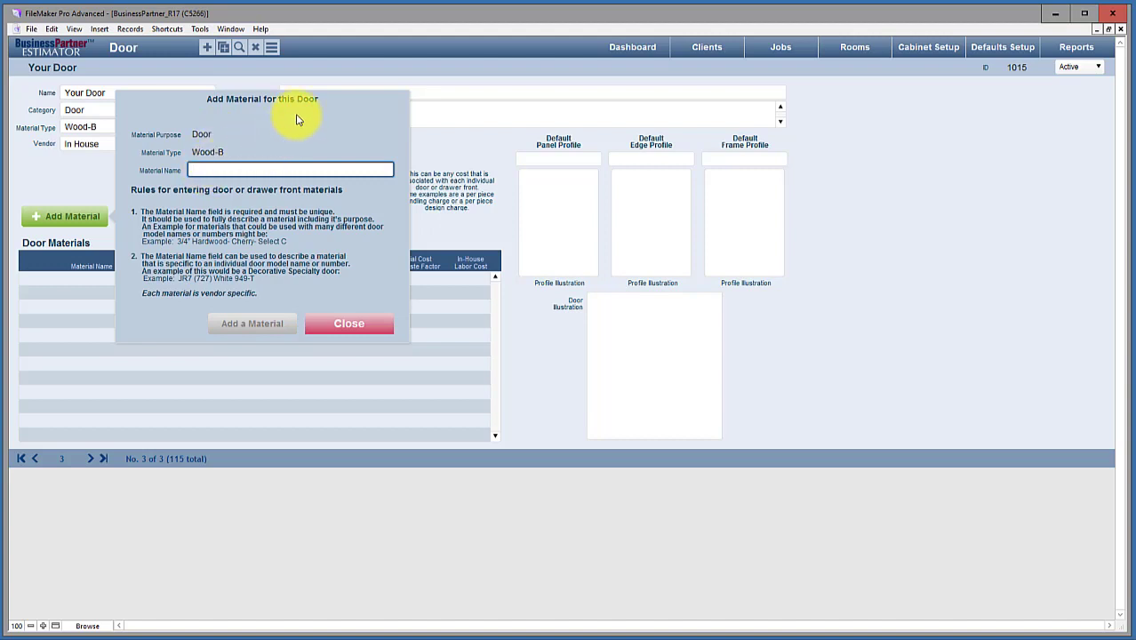
pyautogui.write('Your Material')
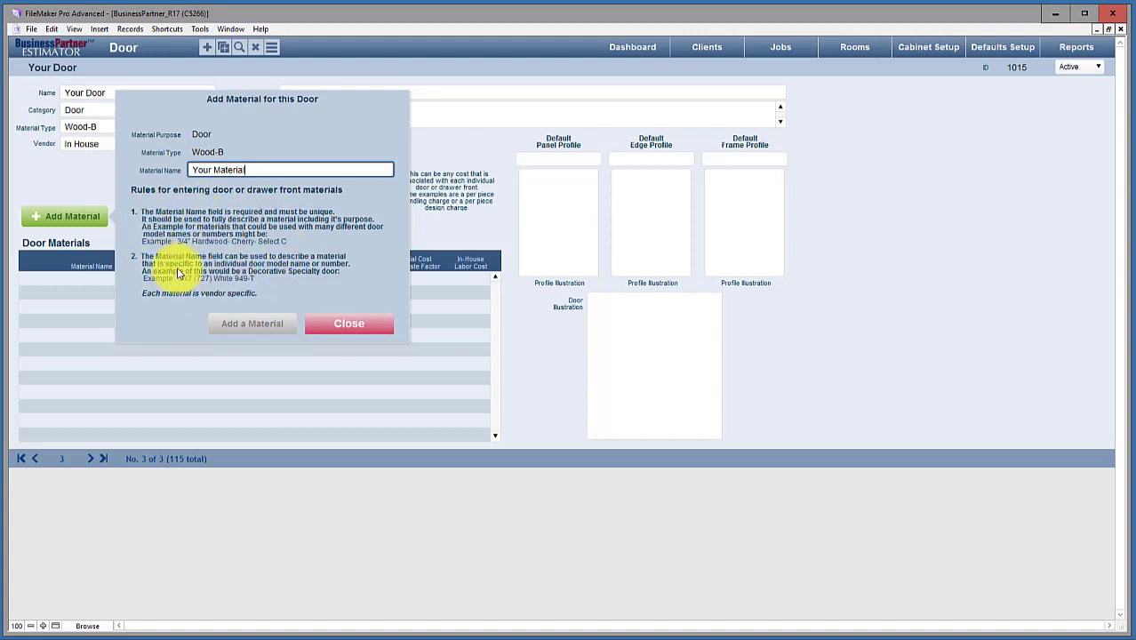
pyautogui.click(287, 292)
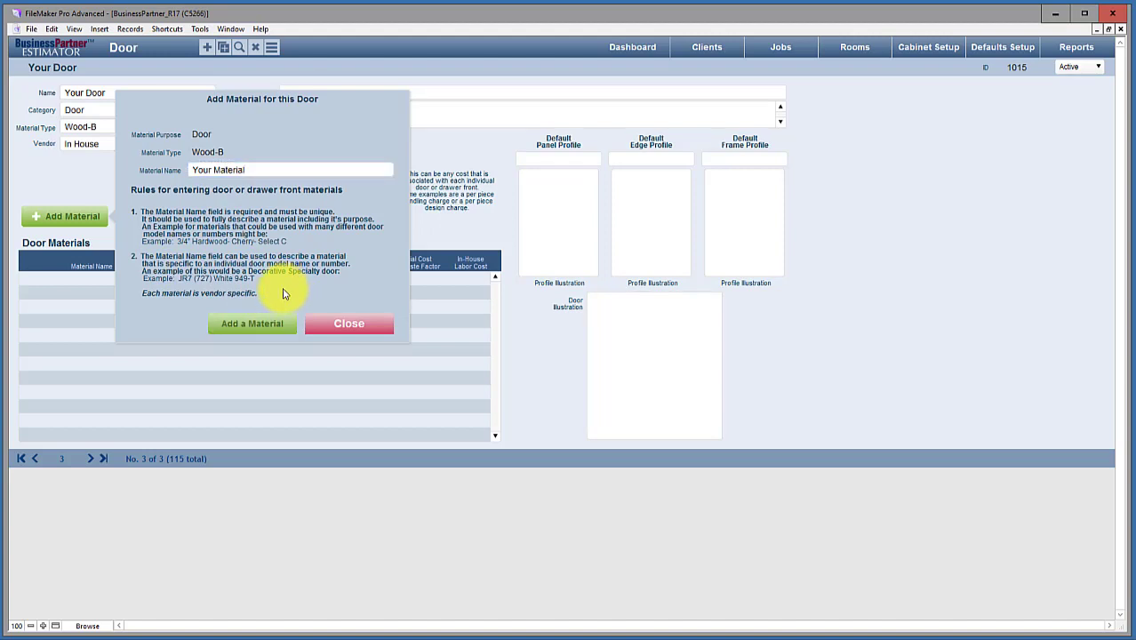
pyautogui.click(248, 328)
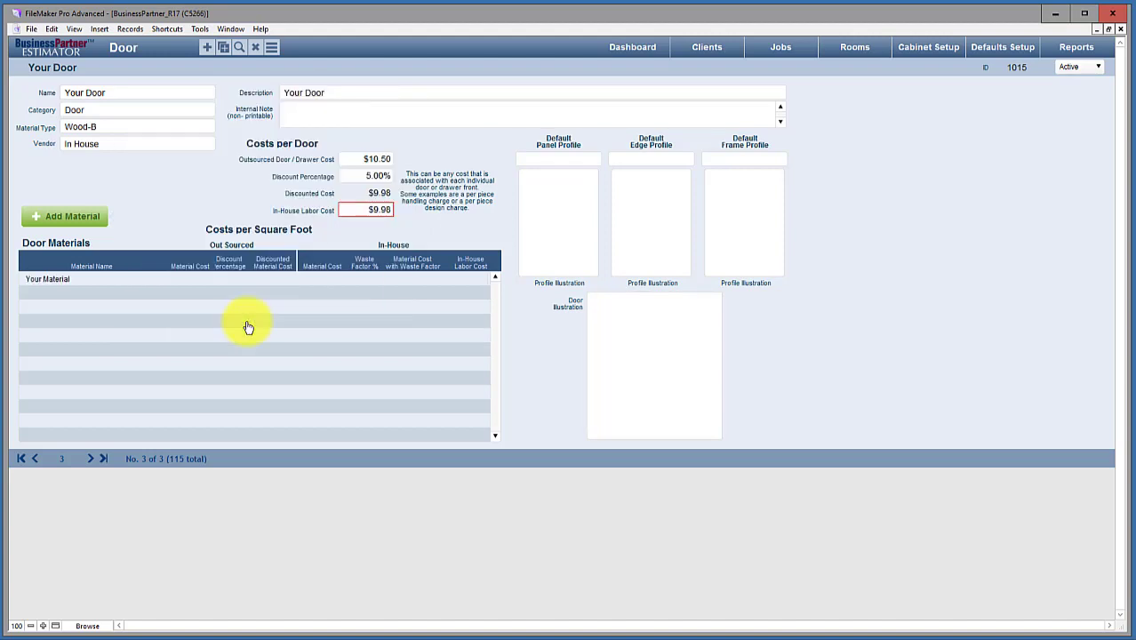